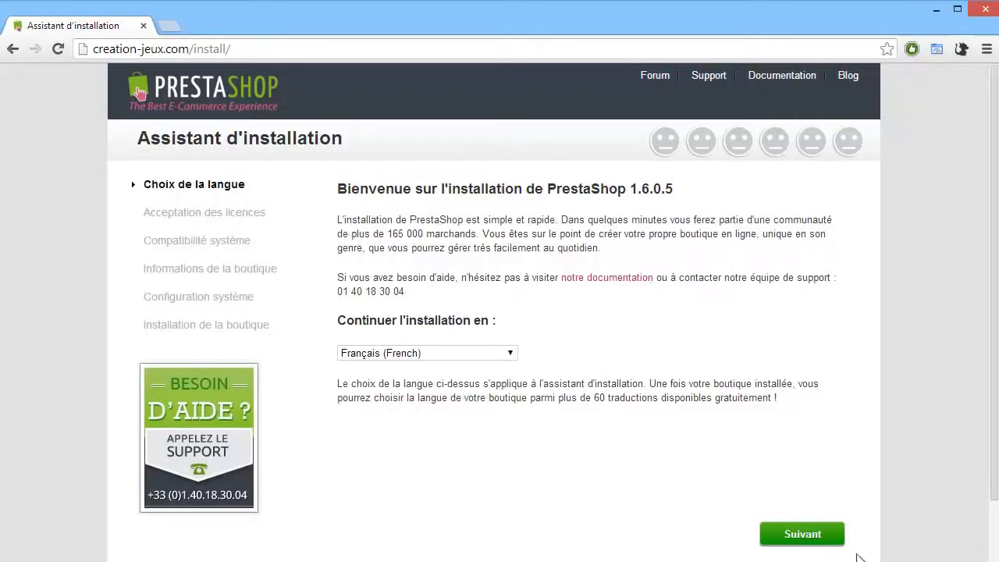
# Step: Continue the installation in Français (French) and accept the licence terms to move to the next wizard step
pyautogui.click(810, 544)
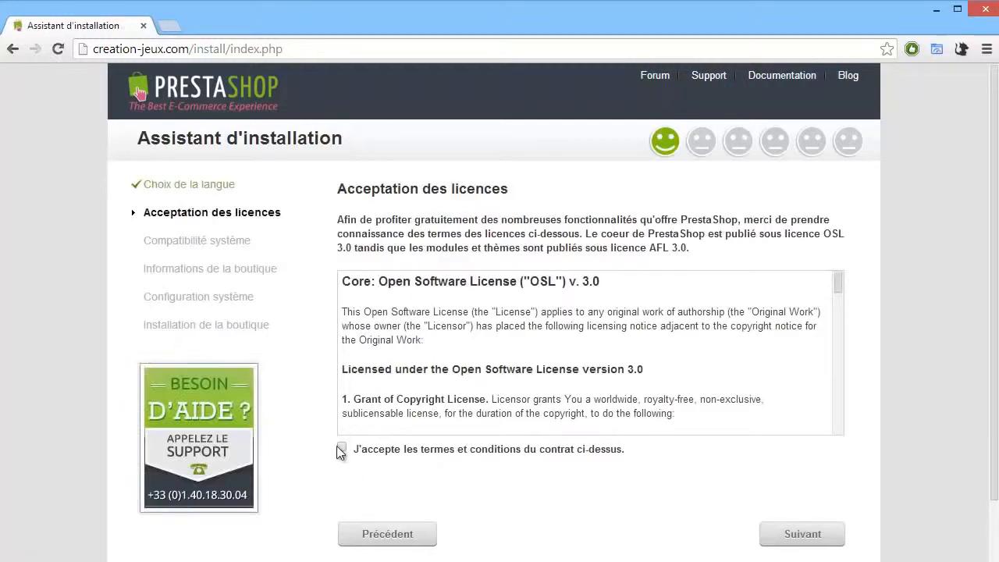
pyautogui.click(342, 447)
pyautogui.click(790, 534)
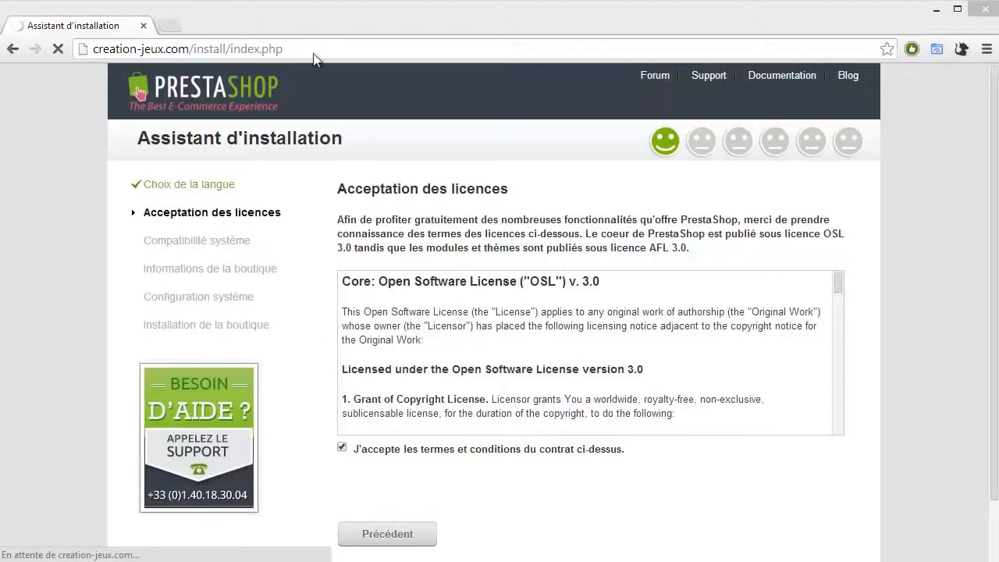
pyautogui.click(318, 18)
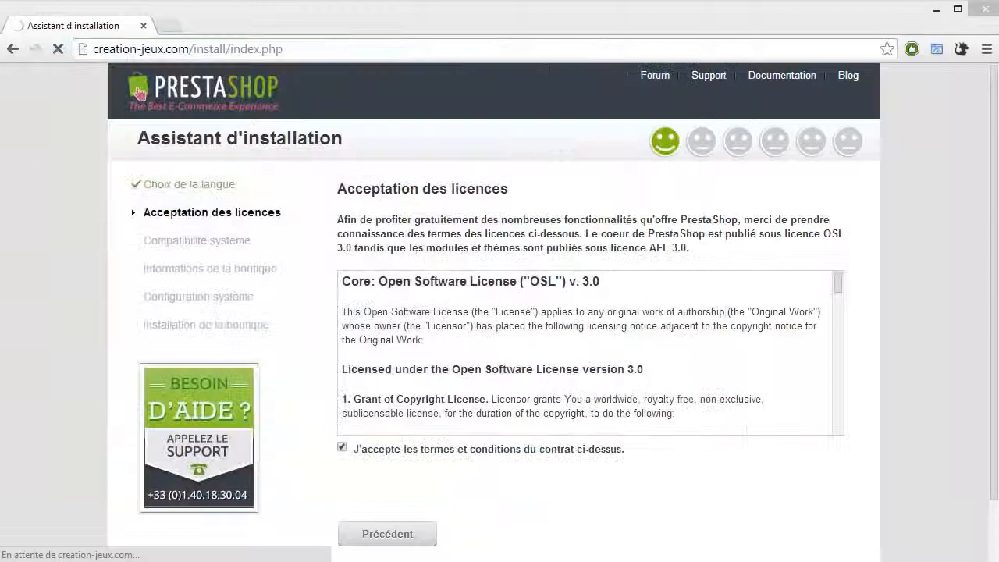
pyautogui.click(402, 16)
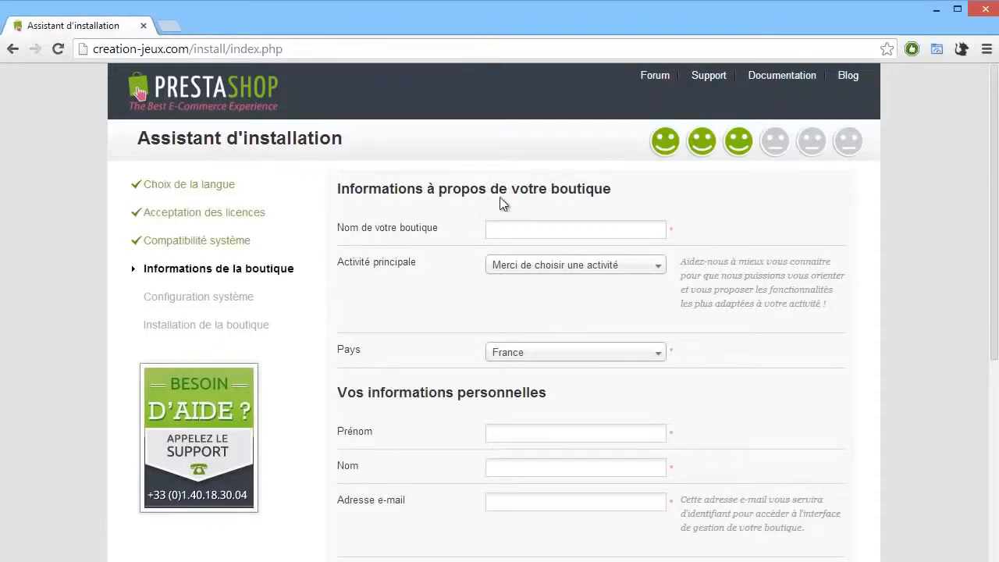
# Step: Name the shop Creation jeux and set its main activity to Alimentation et gastronomie
pyautogui.click(522, 232)
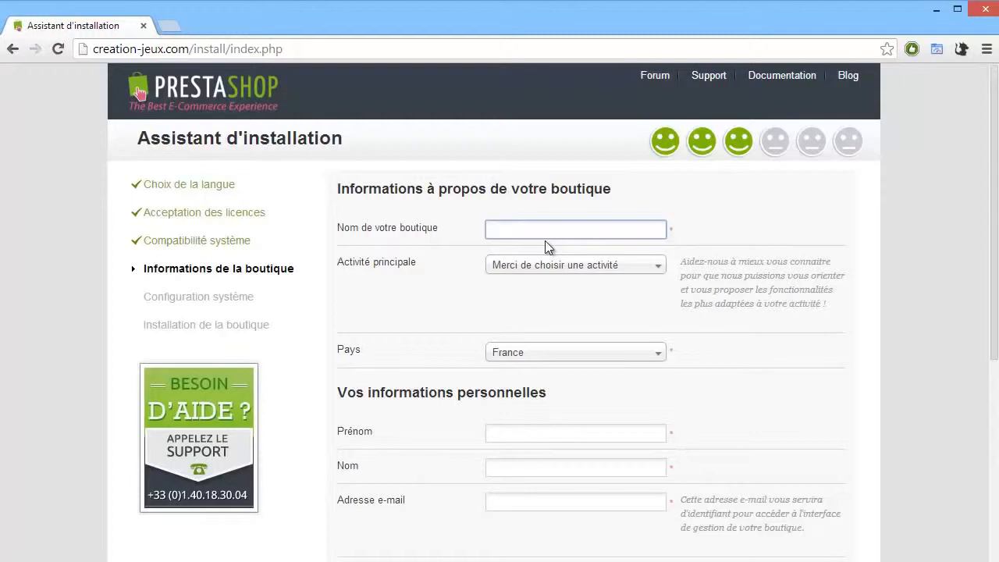
pyautogui.write('Crea')
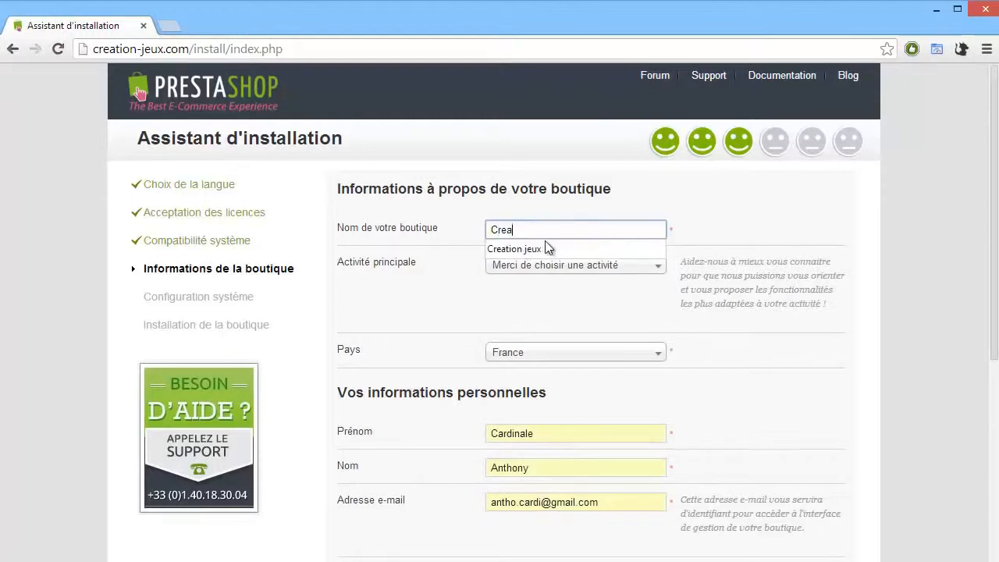
pyautogui.click(545, 248)
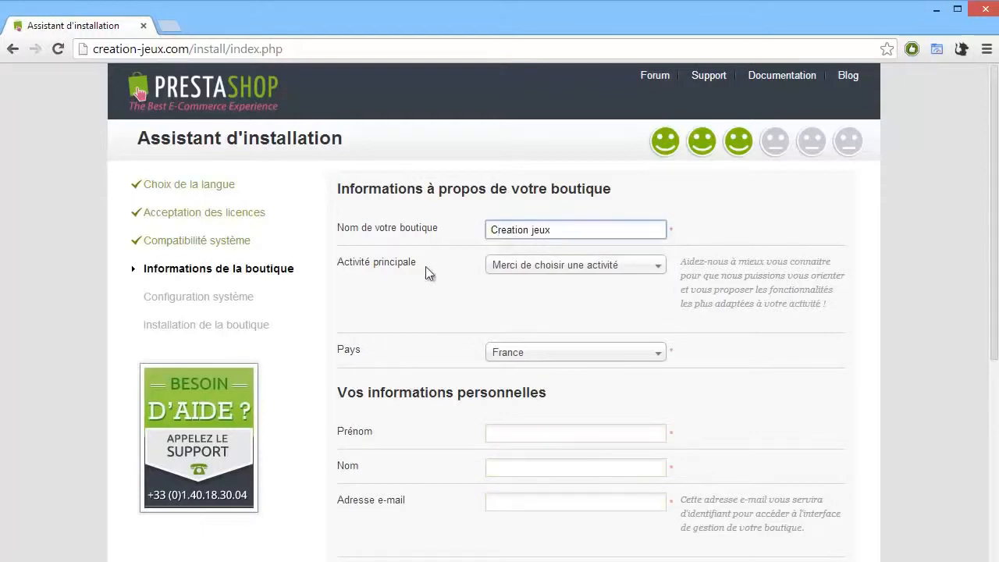
pyautogui.click(515, 267)
pyautogui.click(547, 329)
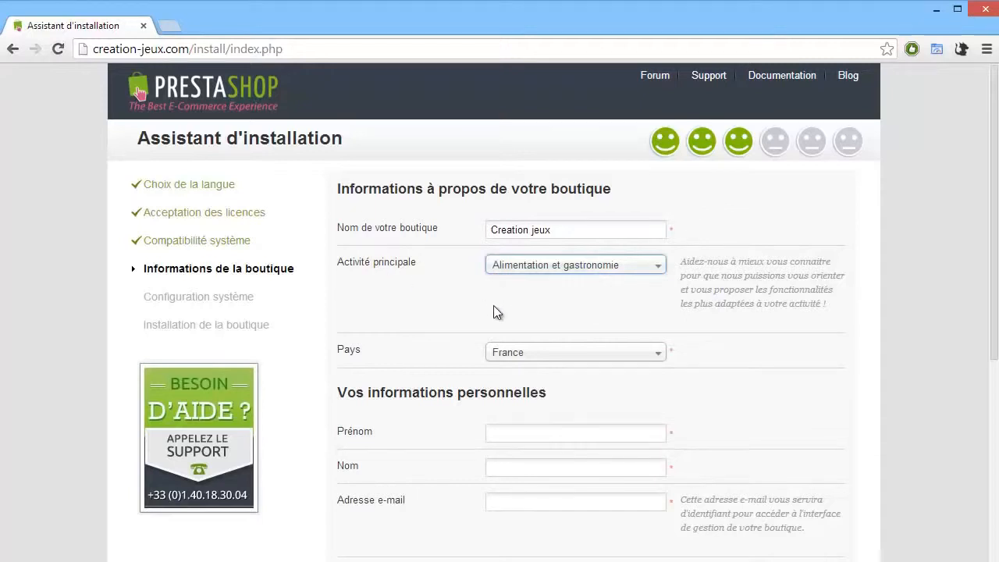
# Step: Enter the administrator's first name in the personal information section
pyautogui.click(511, 431)
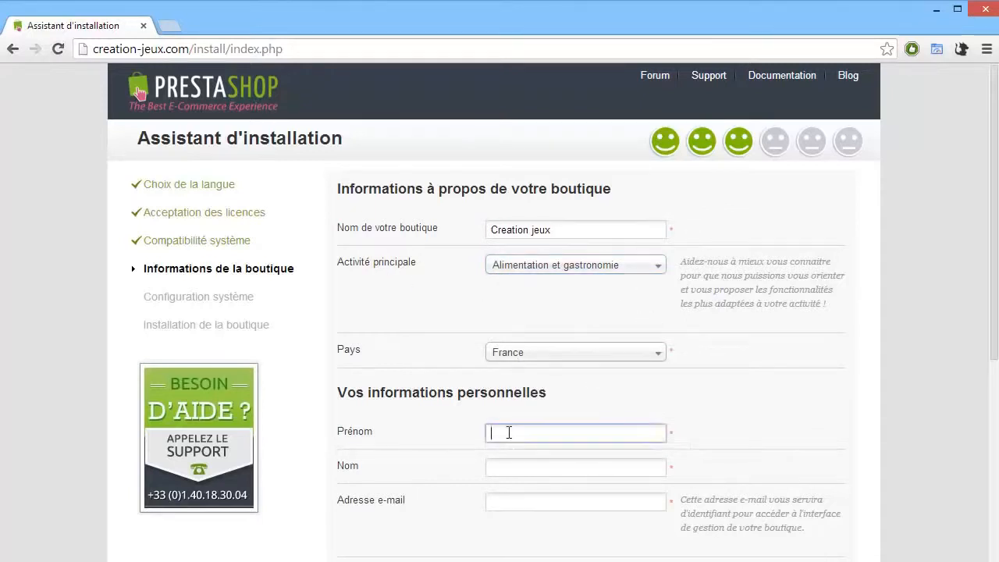
pyautogui.write('Anthony')
pyautogui.press('Tab')
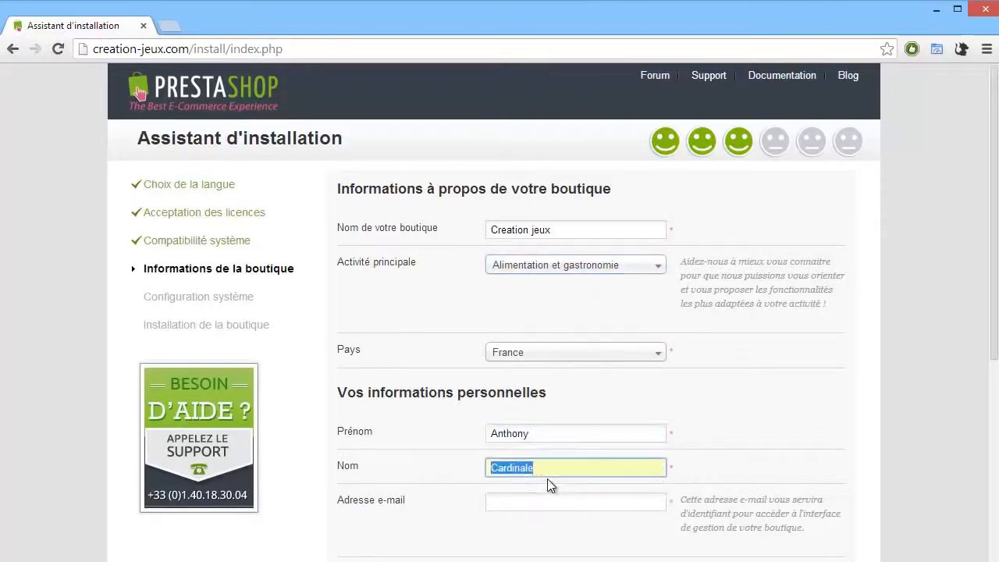
pyautogui.scroll(-2, 551, 479)
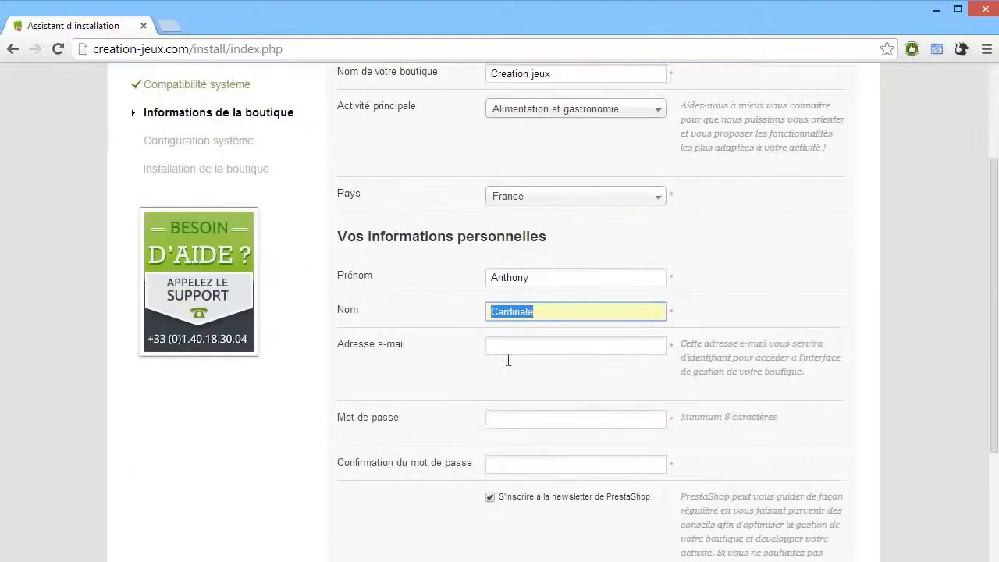
pyautogui.scroll(-1, 506, 351)
# Step: Fill in the administrator's e-mail address using the browser's autofill suggestion
pyautogui.click(532, 275)
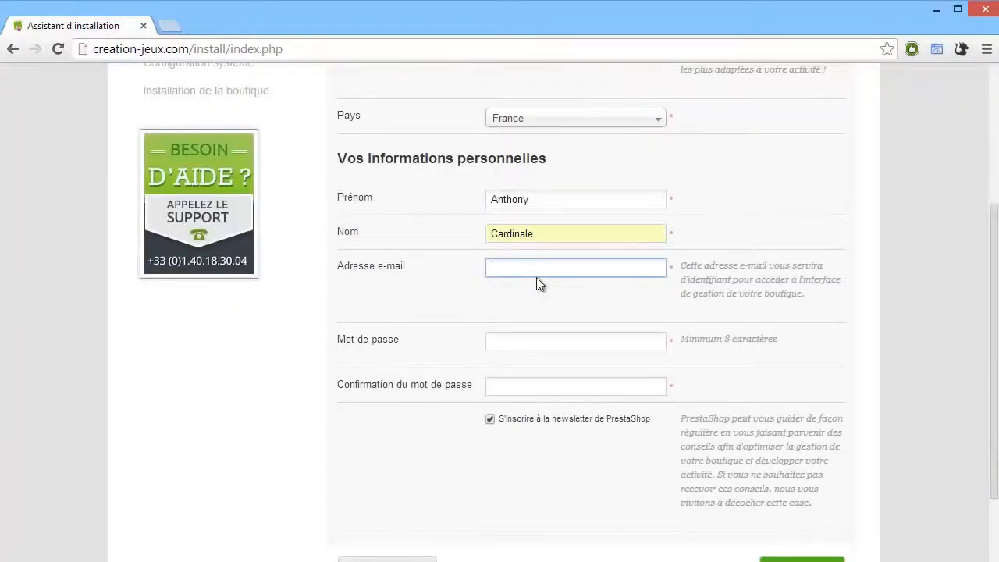
pyautogui.write('a')
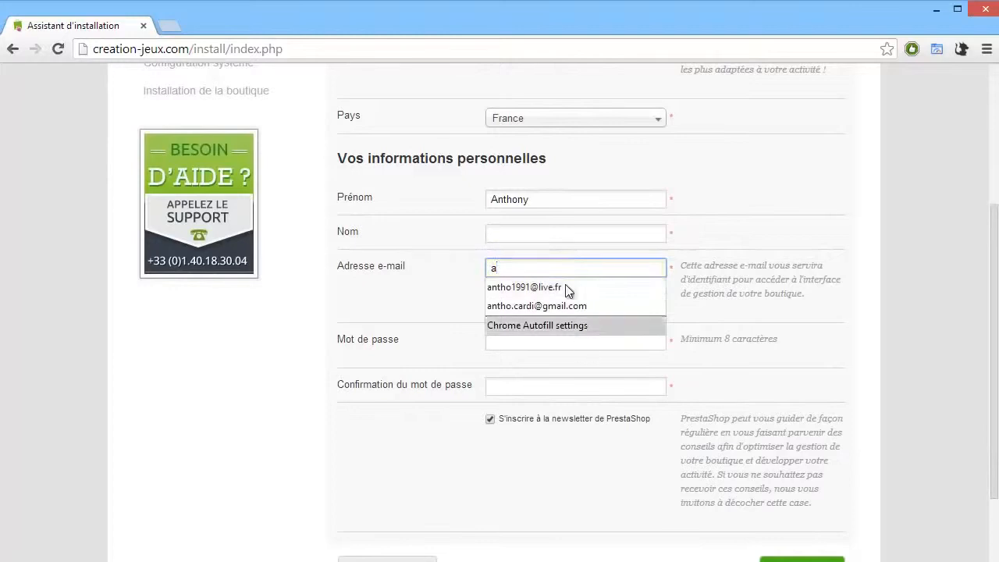
pyautogui.click(565, 287)
pyautogui.press('Tab')
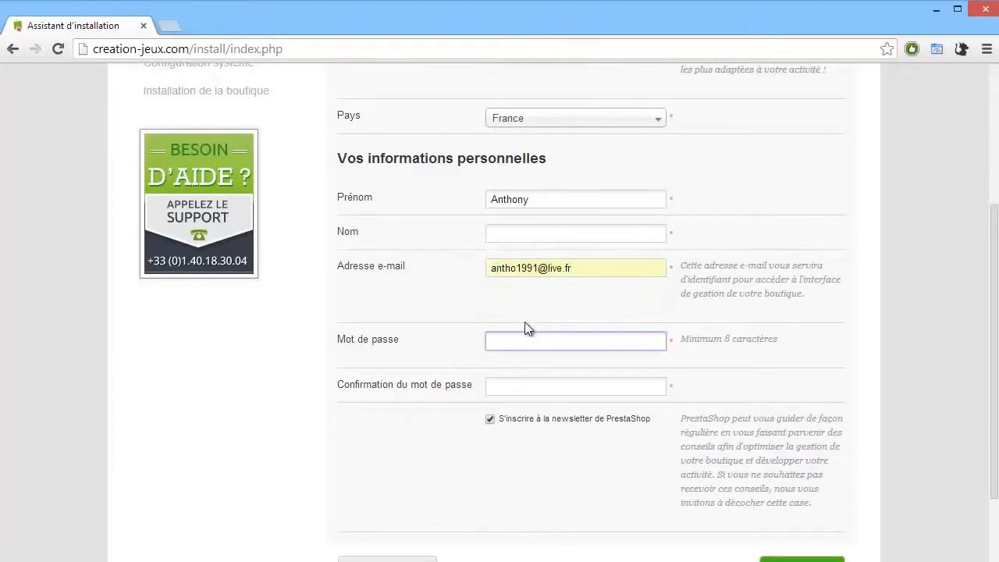
# Step: Enter the account password and its confirmation, and untick the PrestaShop newsletter subscription
pyautogui.scroll(-1, 525, 328)
pyautogui.write('••••••')
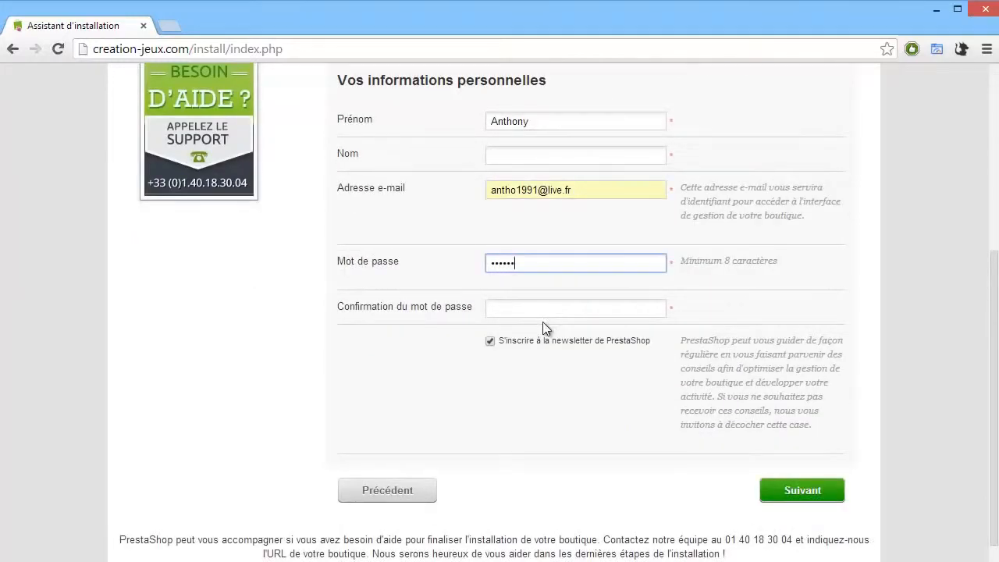
pyautogui.write('•••')
pyautogui.press('Tab')
pyautogui.write('••••')
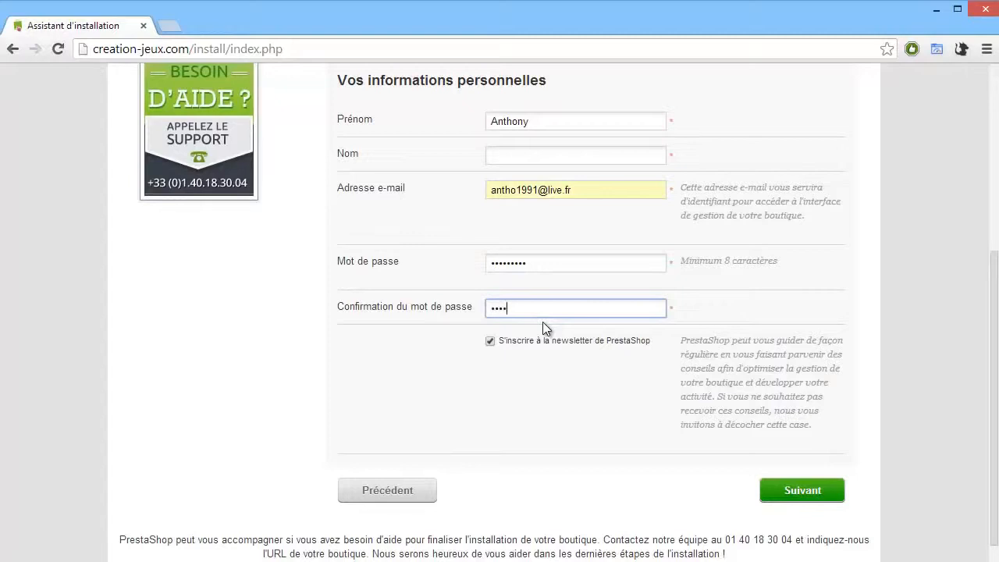
pyautogui.write('••')
pyautogui.click(491, 341)
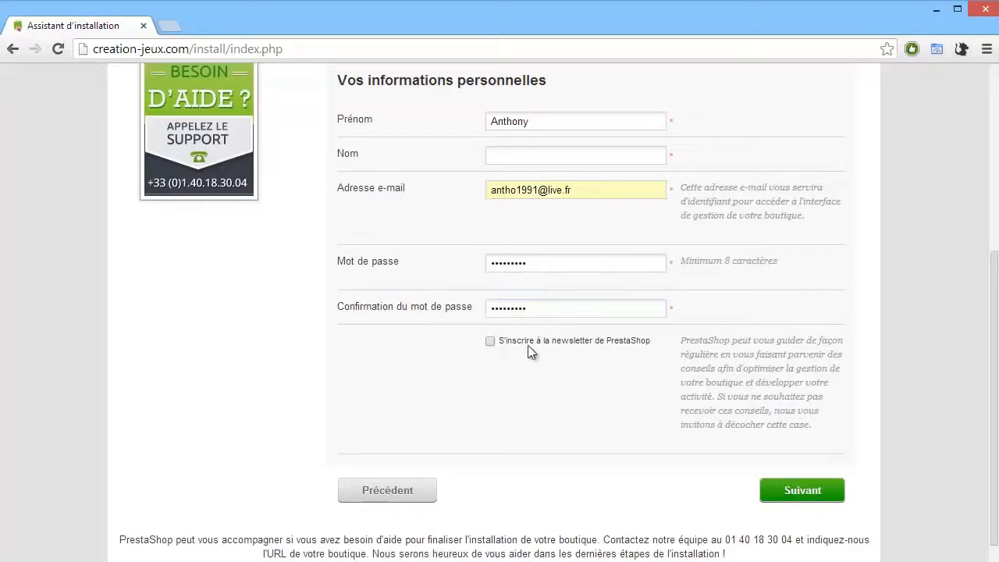
# Step: Try to submit the shop and personal information form
pyautogui.click(803, 490)
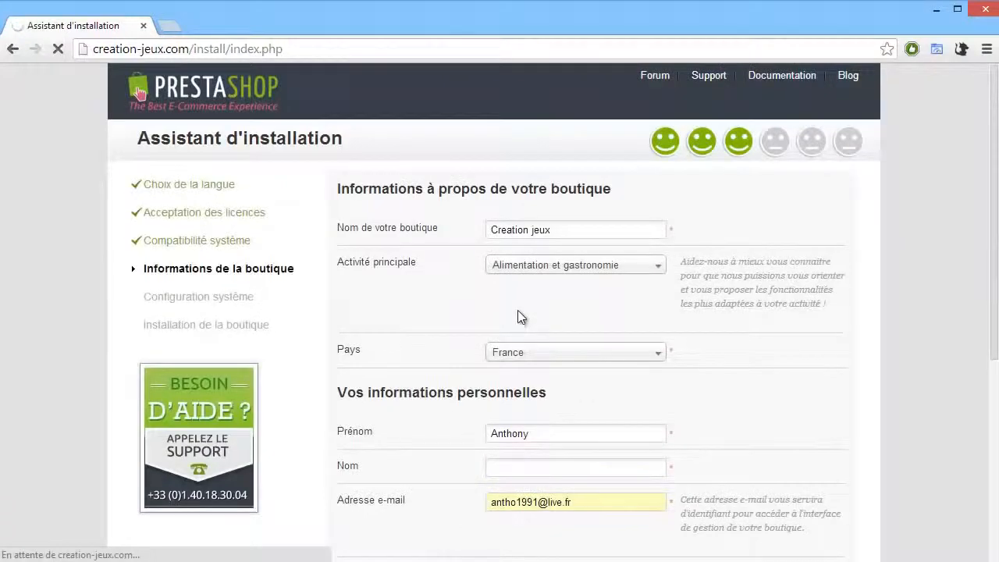
pyautogui.scroll(-2, 517, 311)
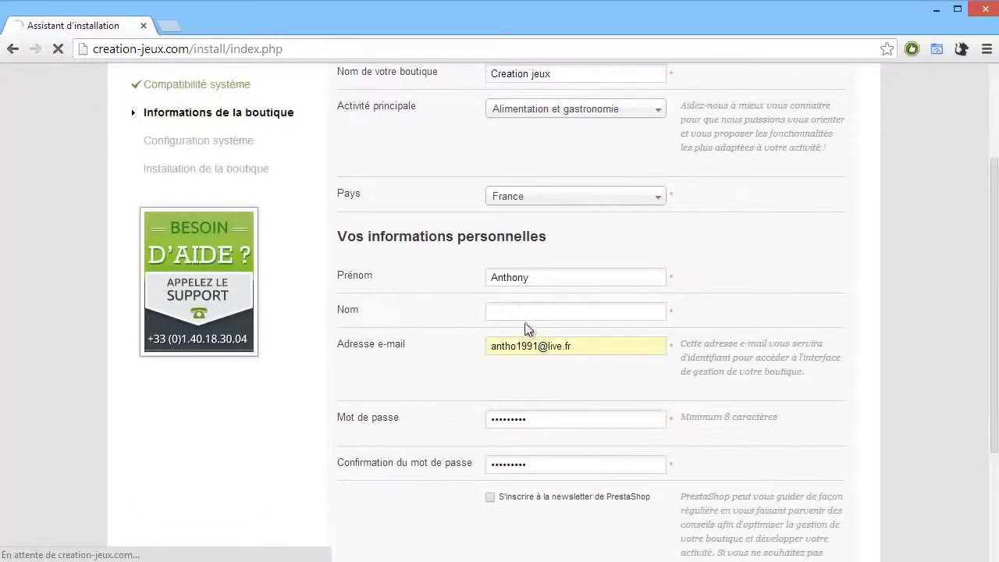
pyautogui.scroll(2, 524, 320)
pyautogui.scroll(-2, 522, 315)
pyautogui.scroll(2, 528, 316)
pyautogui.scroll(-3, 529, 309)
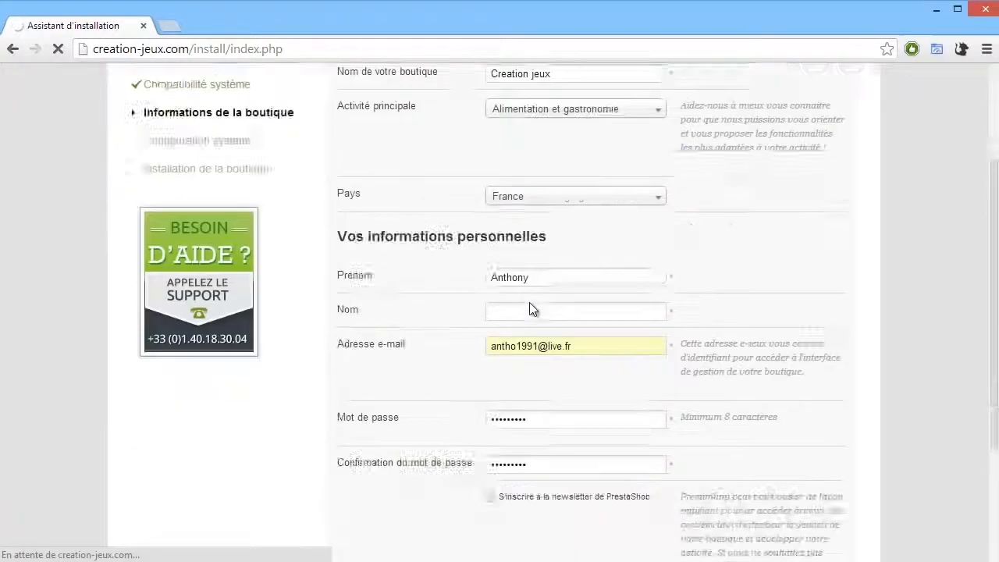
pyautogui.scroll(3, 529, 310)
pyautogui.scroll(-1, 527, 320)
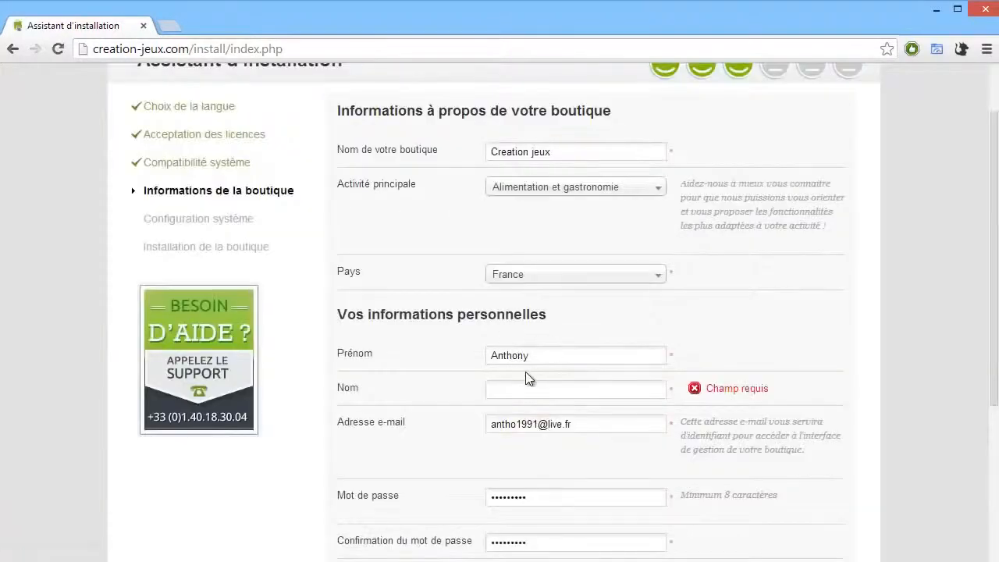
# Step: Fill in the administrator's last name from autofill and submit the form to reach system configuration
pyautogui.click(517, 389)
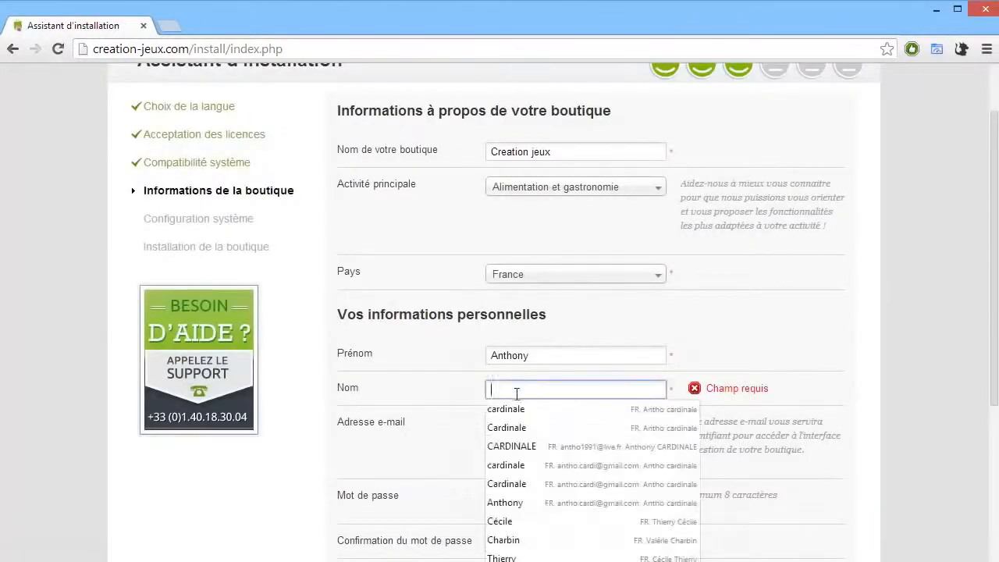
pyautogui.click(515, 426)
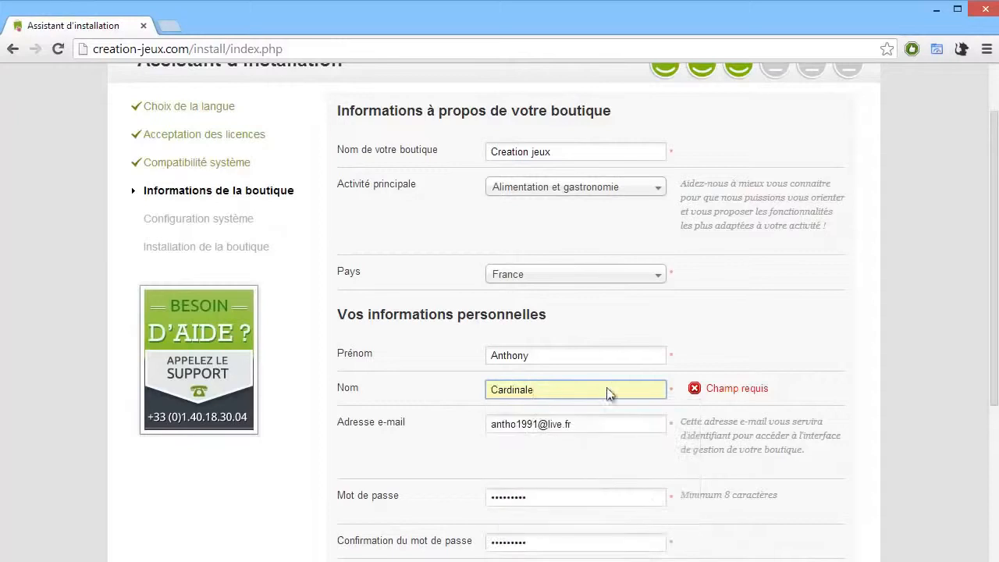
pyautogui.scroll(-3, 609, 390)
pyautogui.click(812, 490)
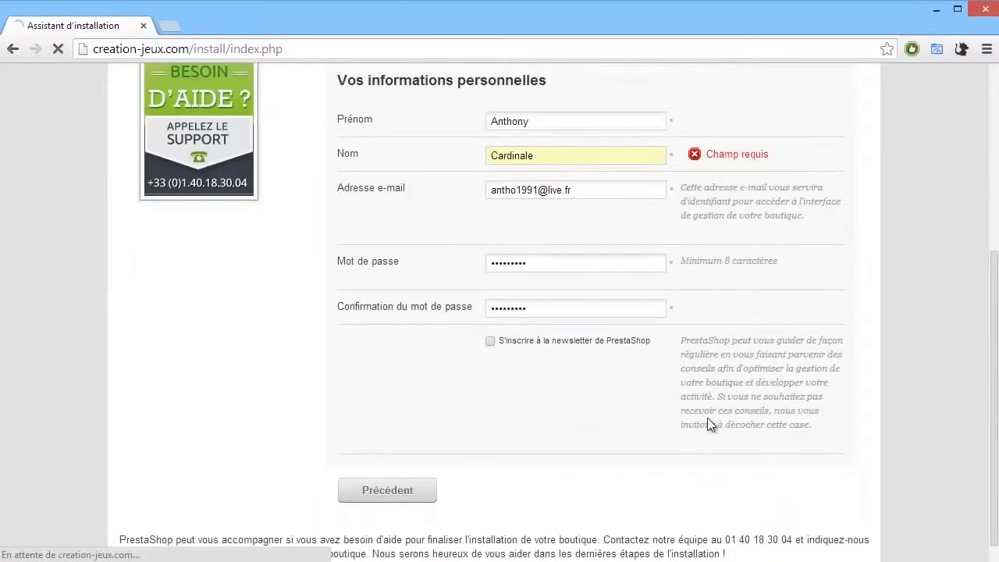
pyautogui.scroll(1, 422, 266)
pyautogui.scroll(3, 442, 280)
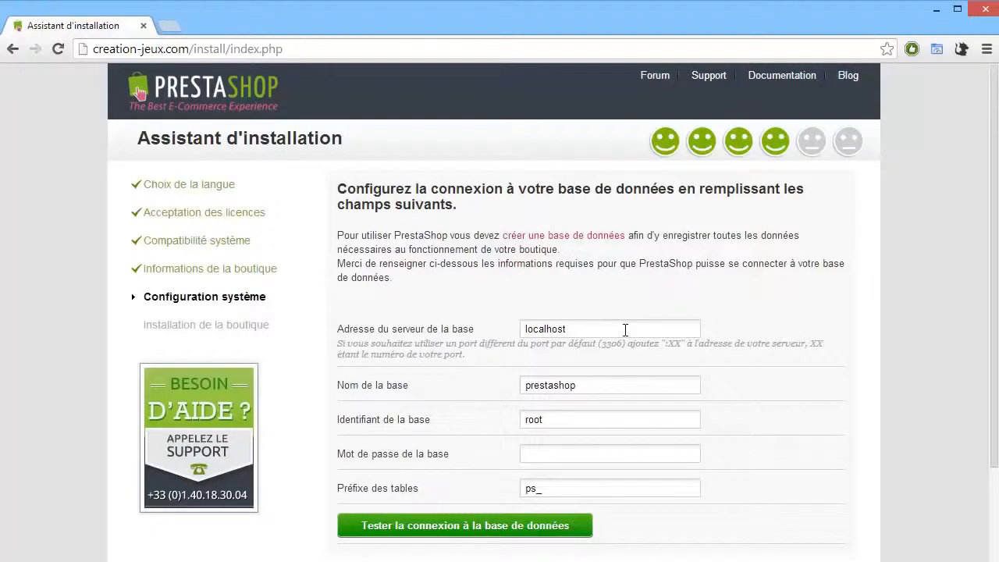
# Step: Review the existing databases in phpMyAdmin before returning to the installer
pyautogui.scroll(-1, 424, 289)
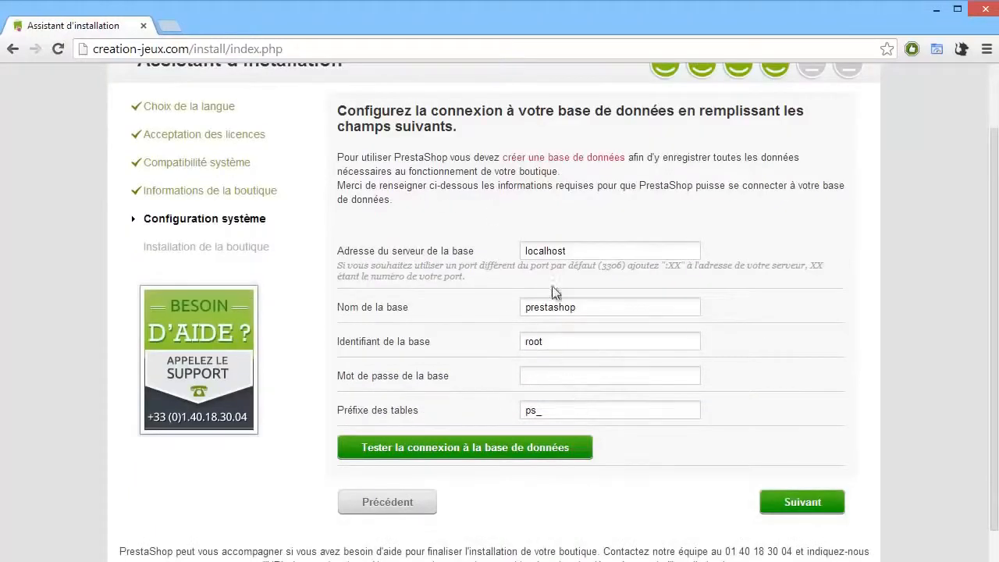
pyautogui.moveTo(541, 253); pyautogui.dragTo(562, 253)
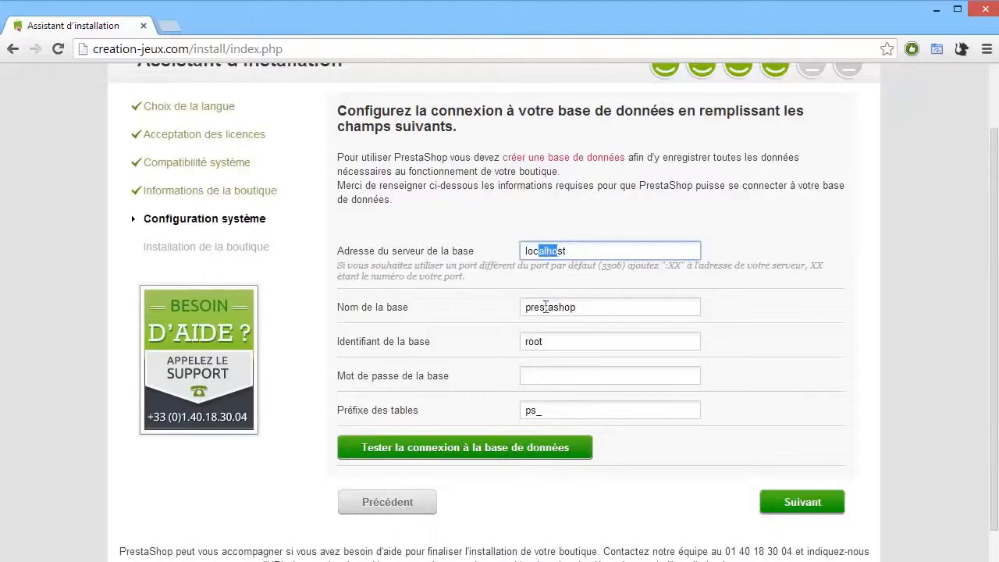
pyautogui.moveTo(539, 307); pyautogui.dragTo(572, 304)
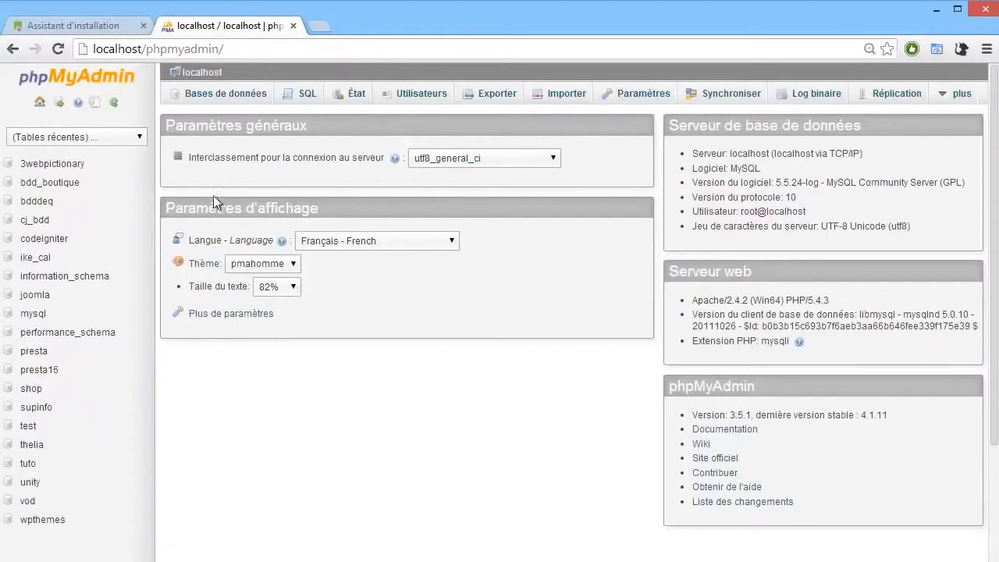
pyautogui.click(201, 95)
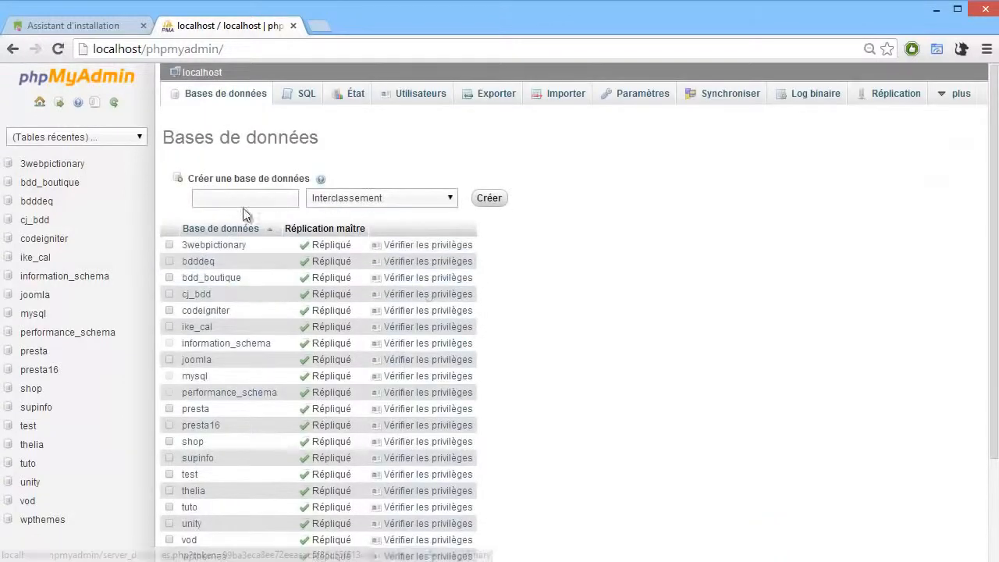
pyautogui.click(229, 203)
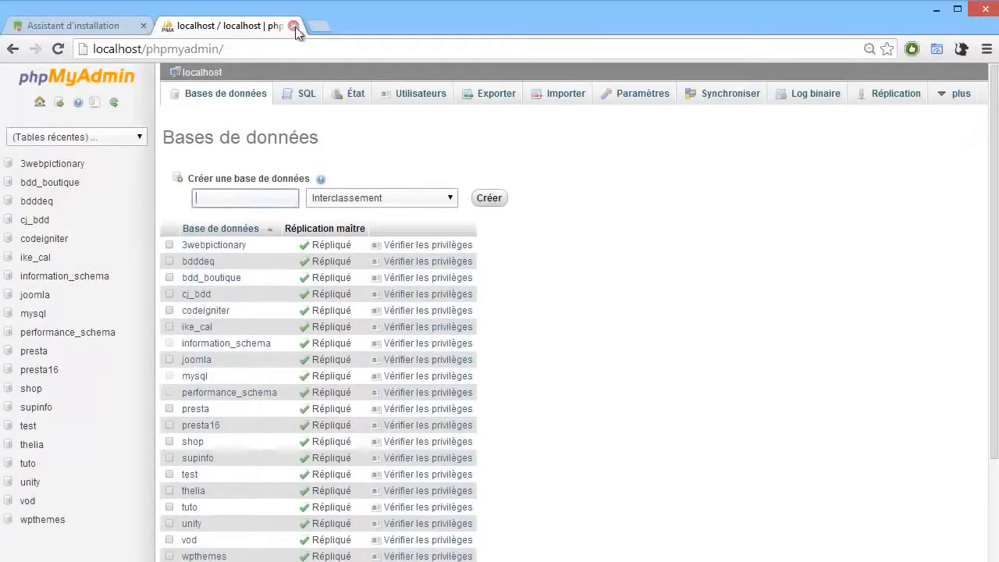
pyautogui.click(293, 25)
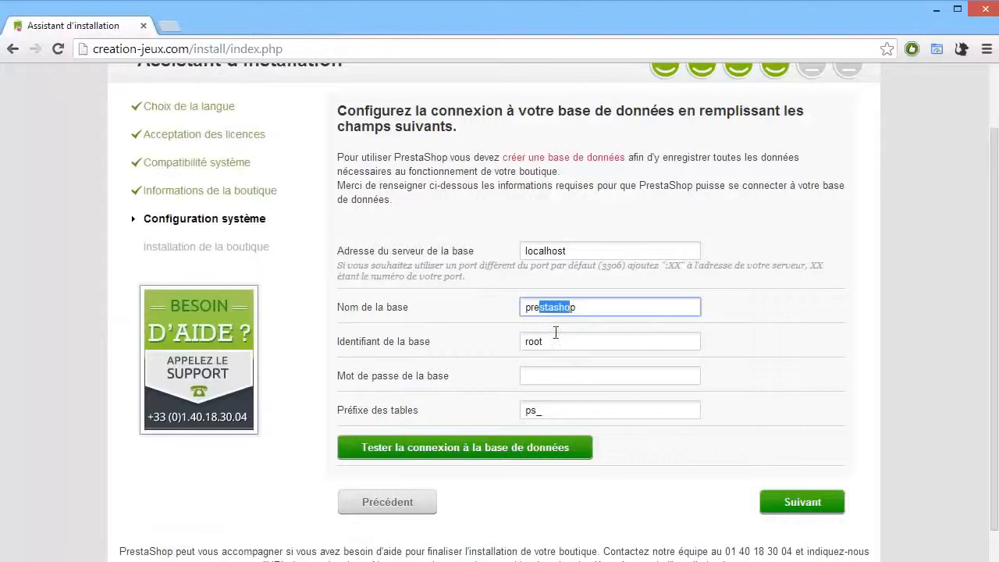
# Step: Set the database server address to mysql51-72.perso
pyautogui.doubleClick(533, 343)
pyautogui.click(576, 376)
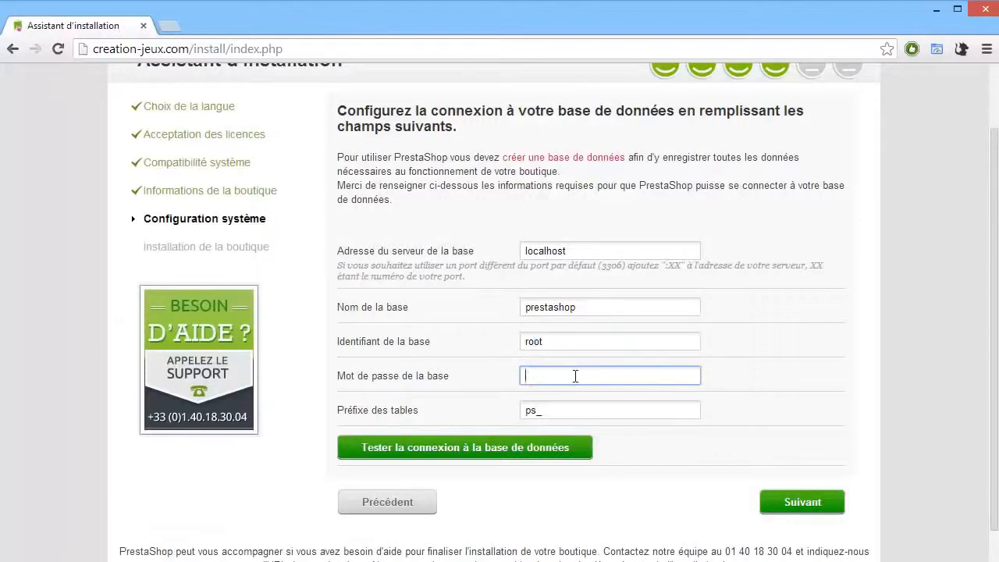
pyautogui.click(597, 249)
pyautogui.moveTo(597, 249); pyautogui.dragTo(501, 250)
pyautogui.write('mysql51-72.perso')
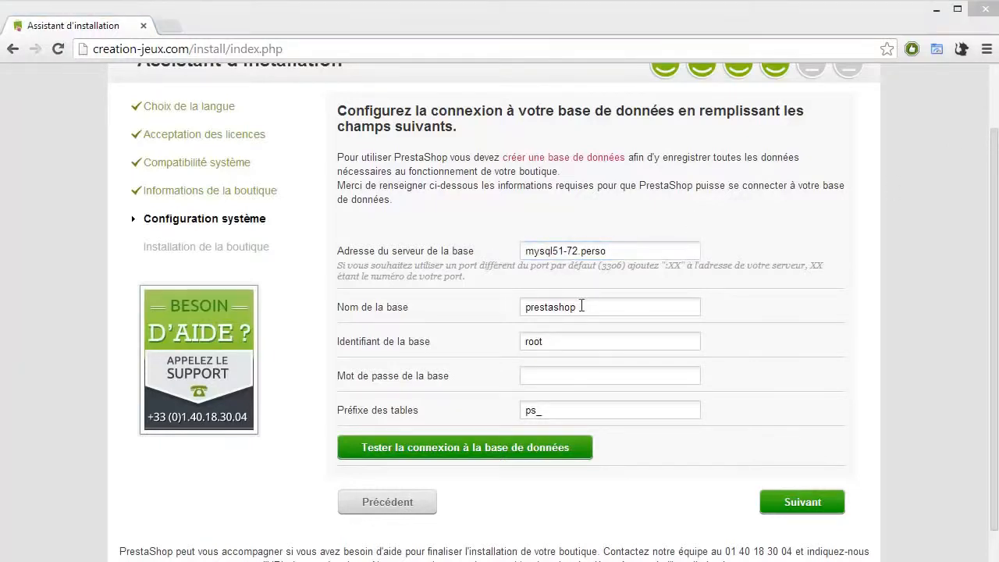
# Step: Paste creationbcbdd as both the database name and the database login
pyautogui.moveTo(595, 304); pyautogui.dragTo(509, 311)
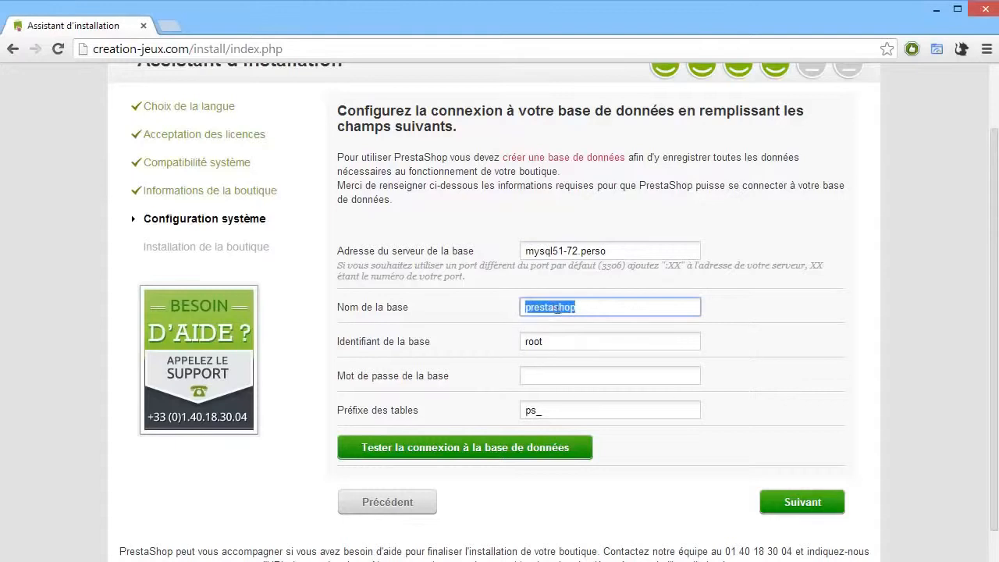
pyautogui.write('creationbcbd')
pyautogui.click(556, 341)
pyautogui.write('creationbcbdd')
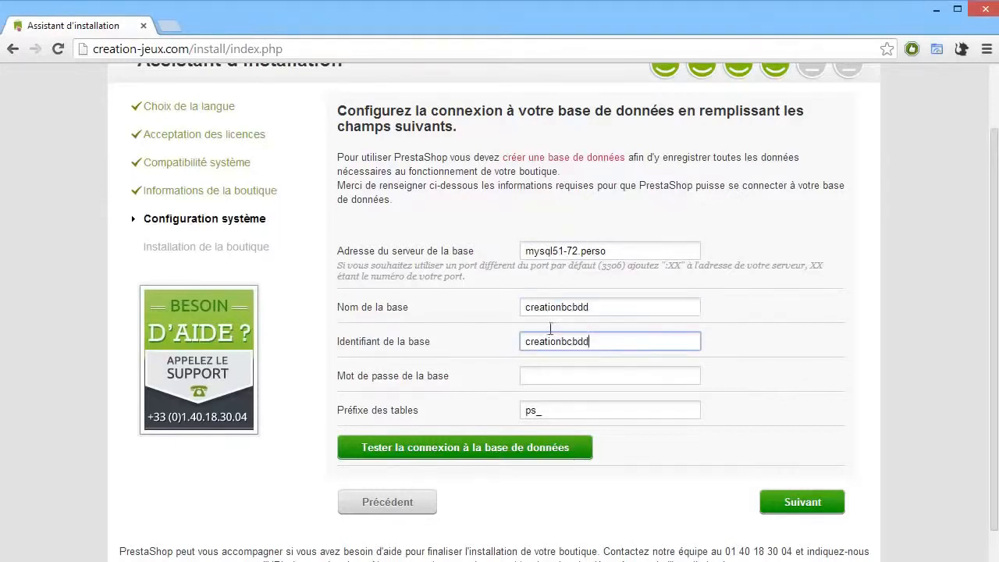
# Step: Paste the database password and test the connection to the database
pyautogui.click(545, 374)
pyautogui.hotkey('ctrl', 'v')
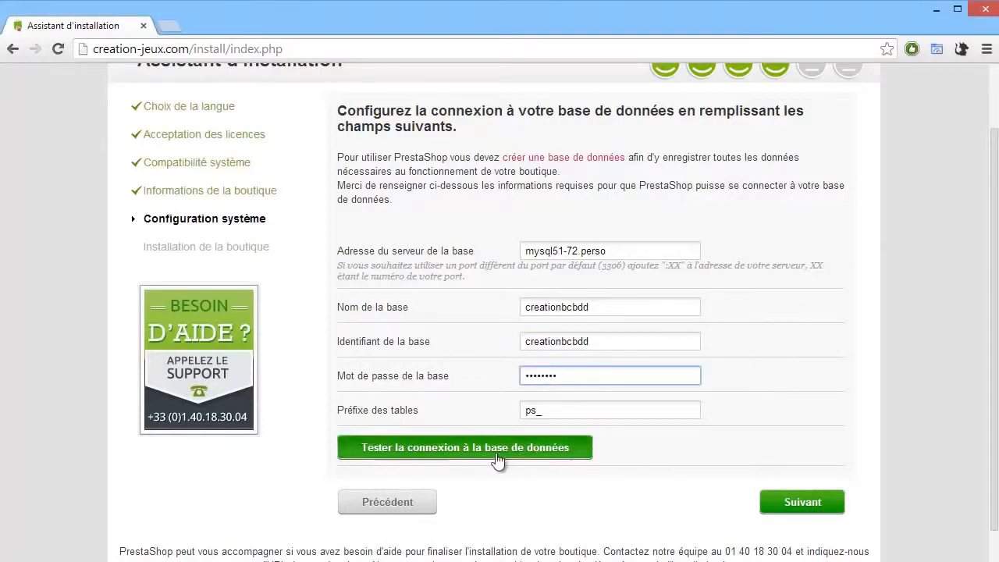
pyautogui.click(440, 459)
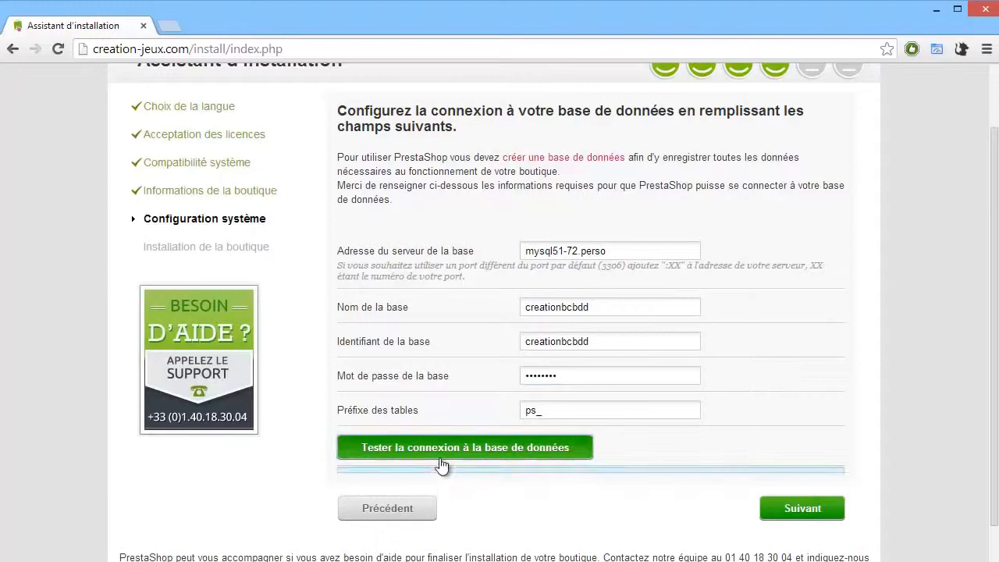
# Step: Continue to the next stage to launch the shop installation
pyautogui.scroll(-1, 437, 467)
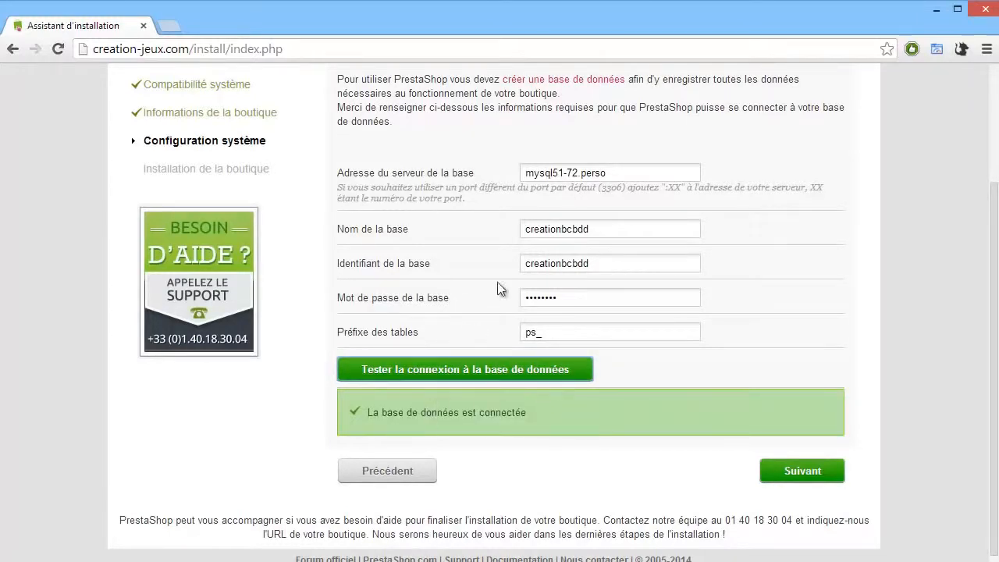
pyautogui.click(825, 475)
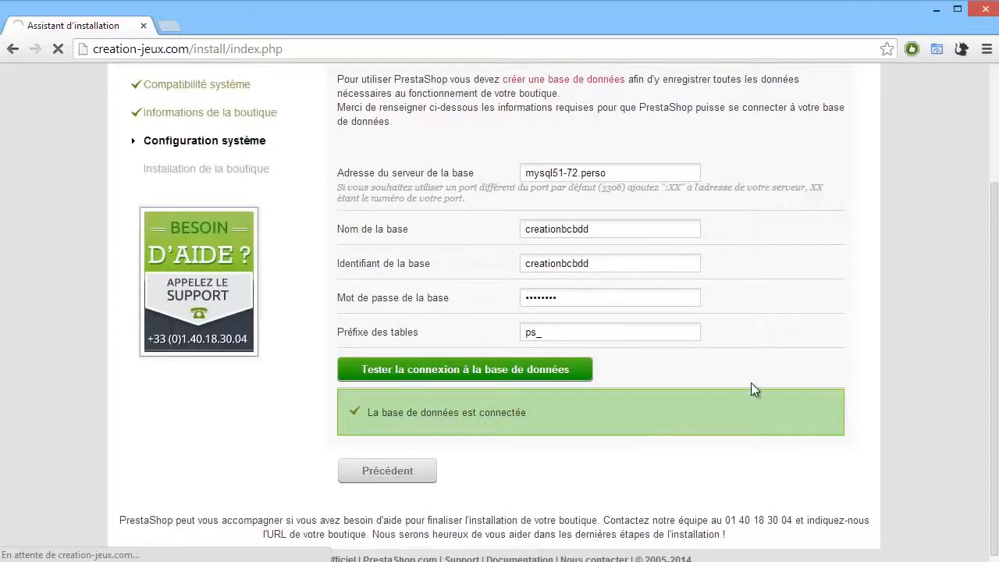
pyautogui.scroll(2, 546, 331)
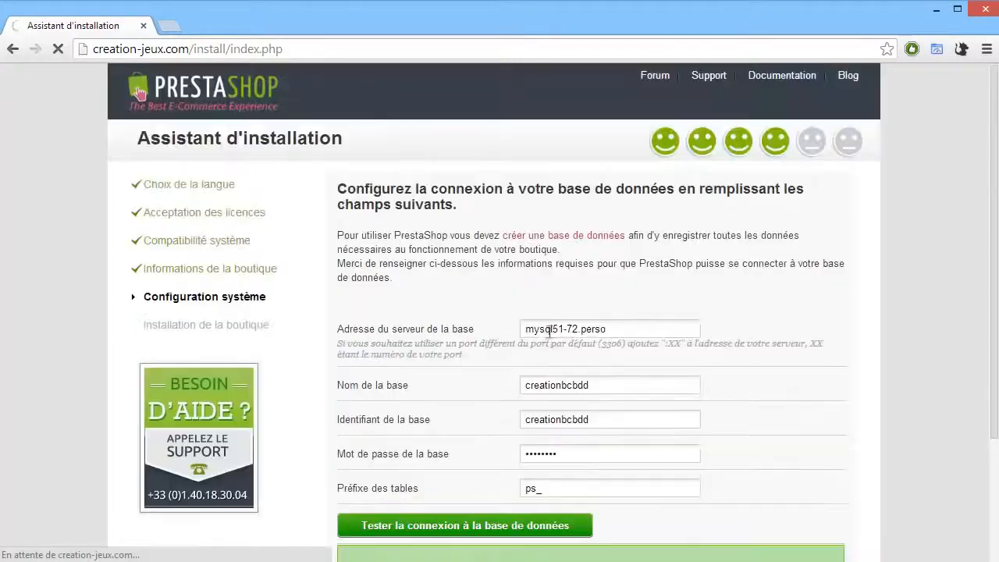
pyautogui.scroll(-1, 503, 258)
pyautogui.scroll(-1, 503, 257)
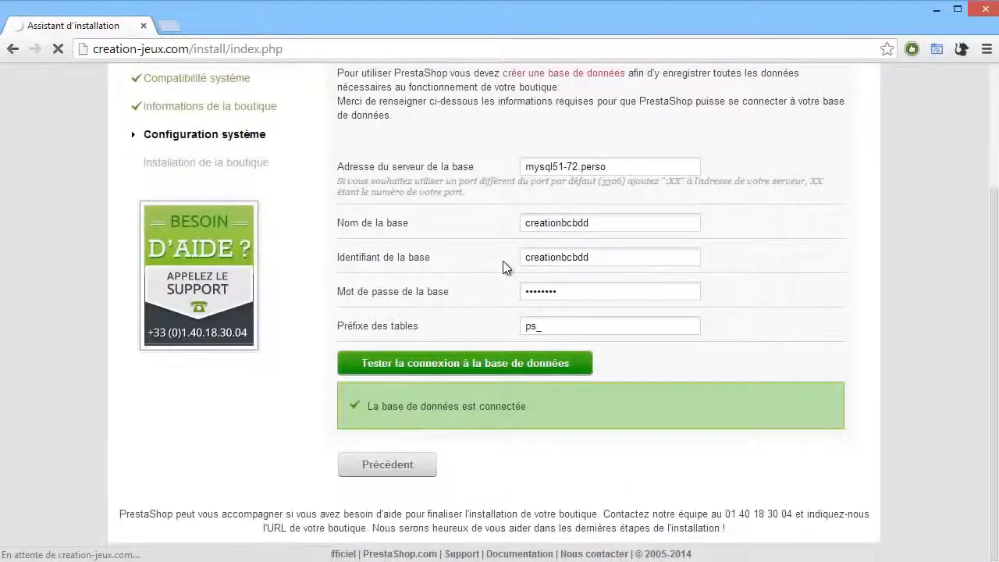
pyautogui.scroll(2, 503, 261)
pyautogui.scroll(-2, 503, 261)
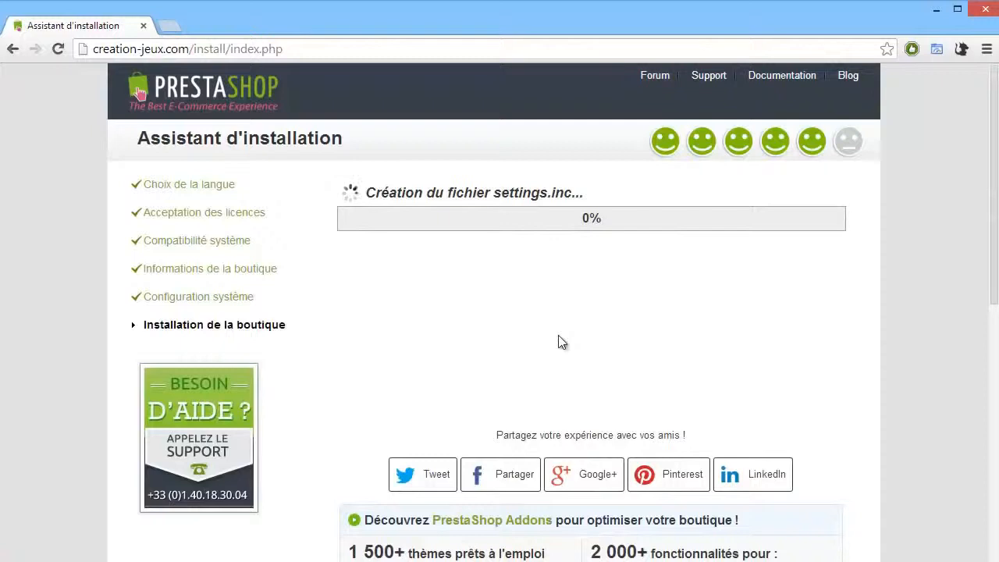
pyautogui.scroll(-6, 558, 340)
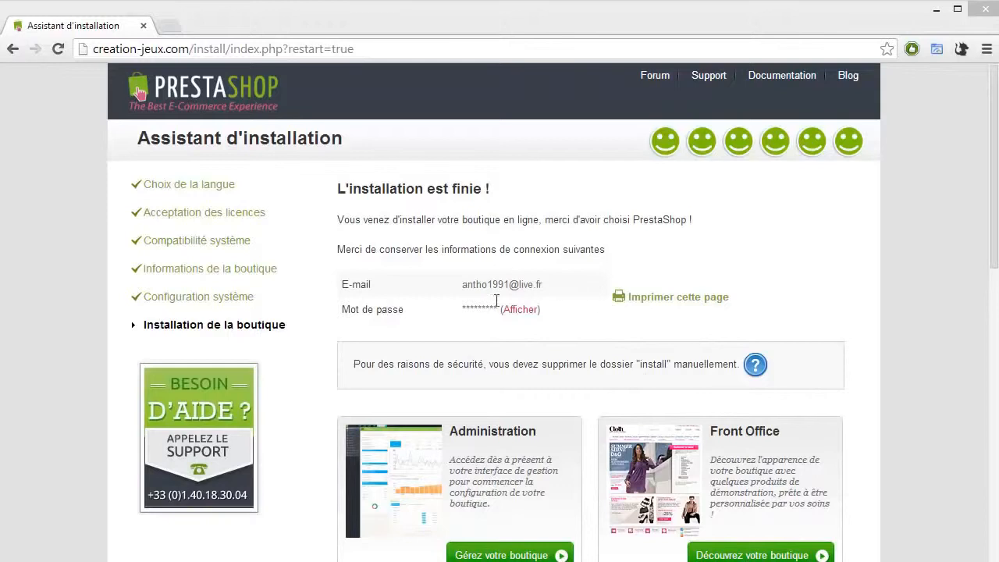
# Step: Switch to FileZilla and delete the install folder from the remote www directory
pyautogui.click(692, 19)
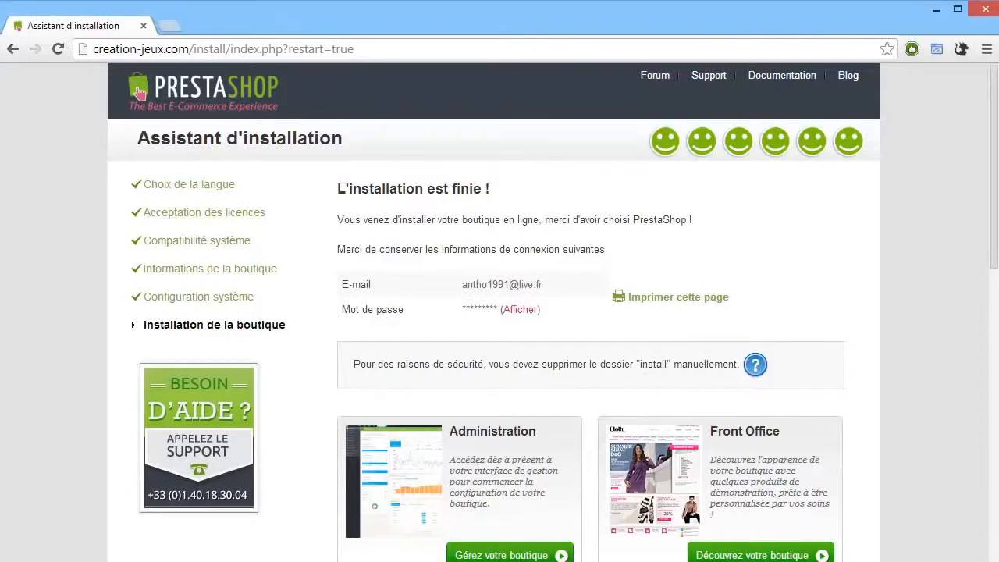
pyautogui.hotkey('alt', 'Tab')
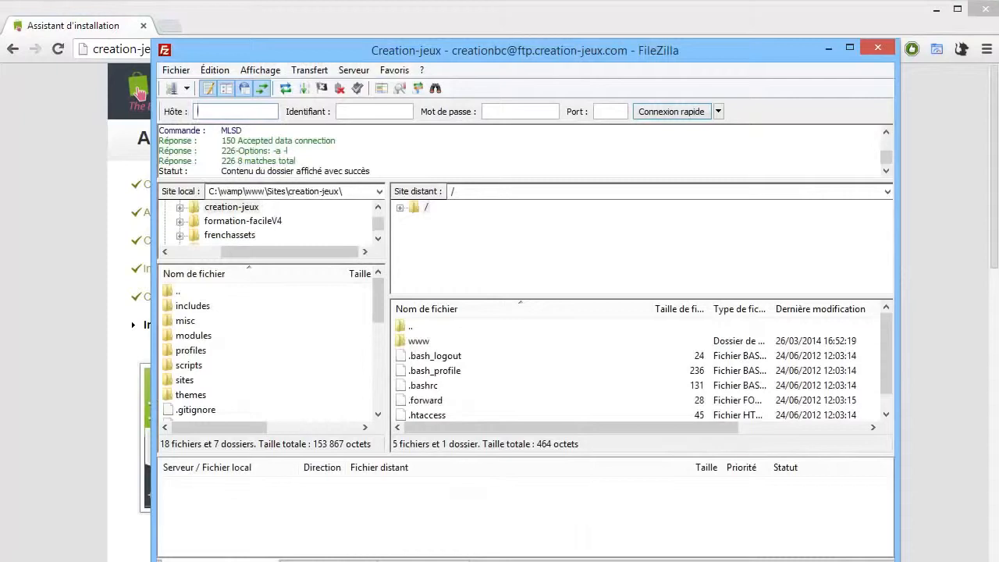
pyautogui.doubleClick(420, 341)
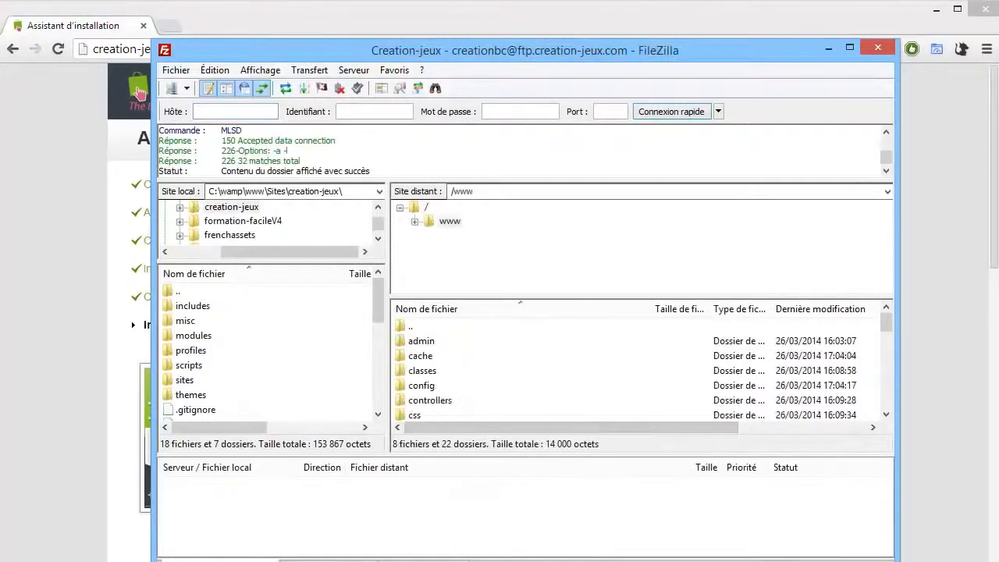
pyautogui.moveTo(484, 50); pyautogui.dragTo(369, 22)
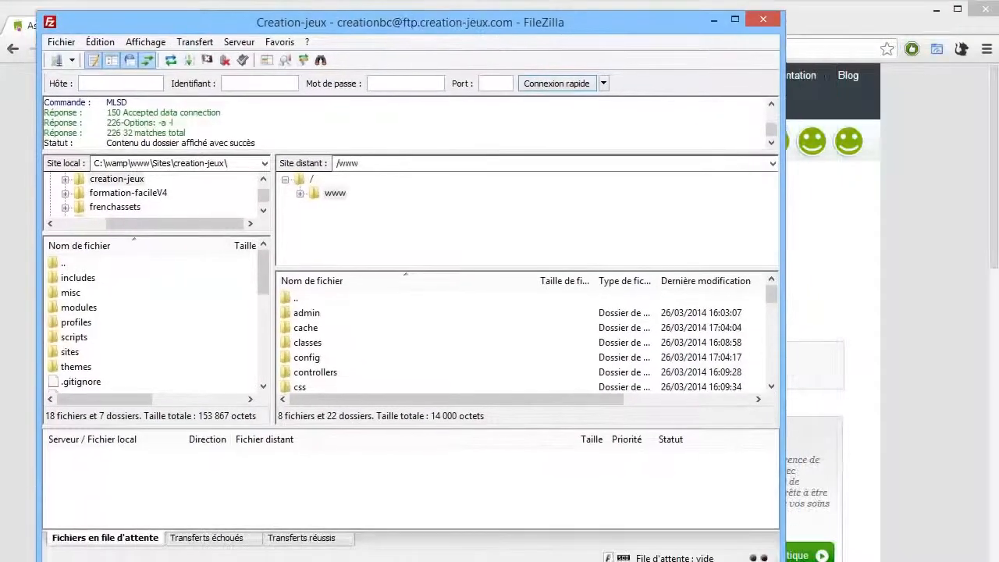
pyautogui.moveTo(437, 269); pyautogui.dragTo(437, 240)
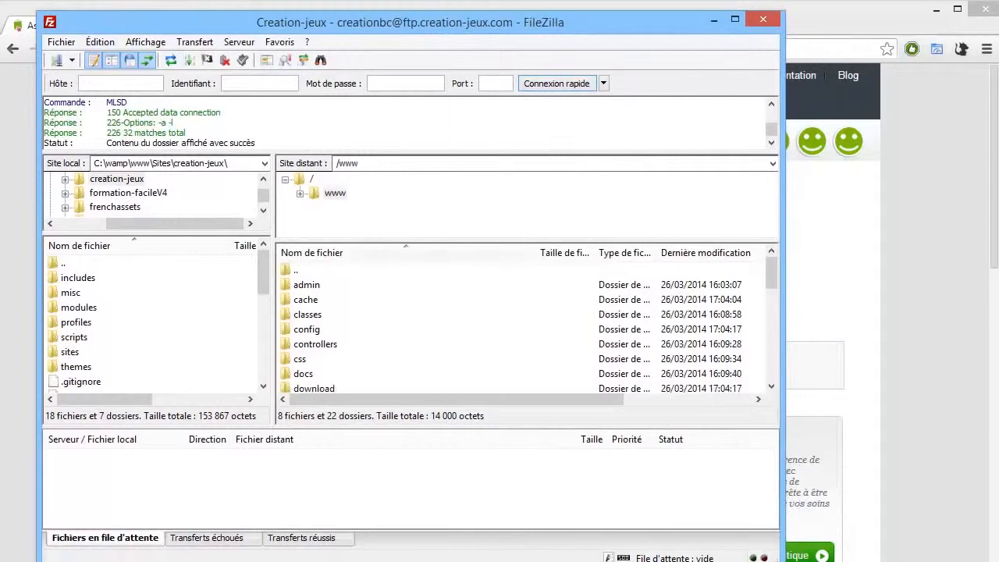
pyautogui.scroll(-2, 423, 356)
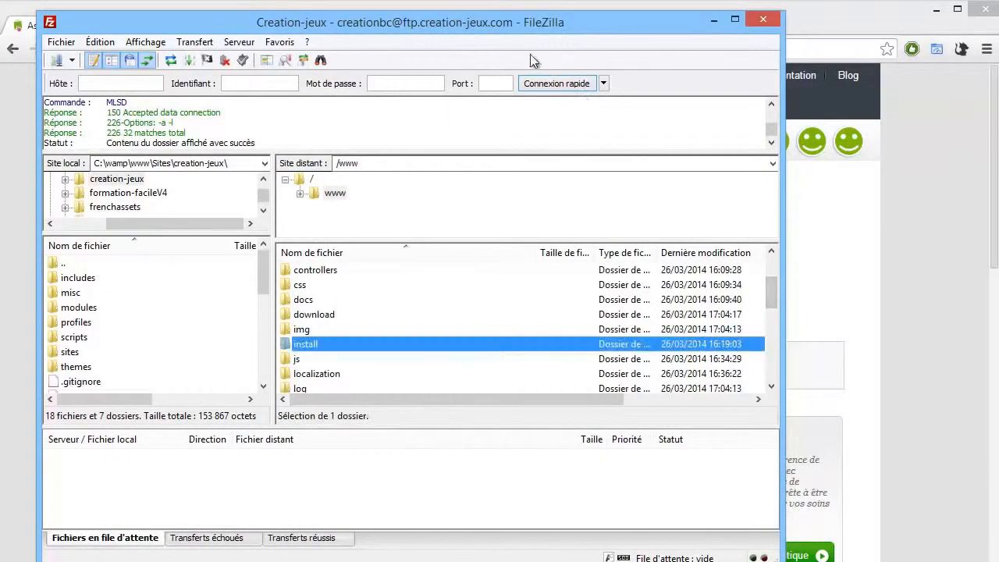
pyautogui.press('Delete')
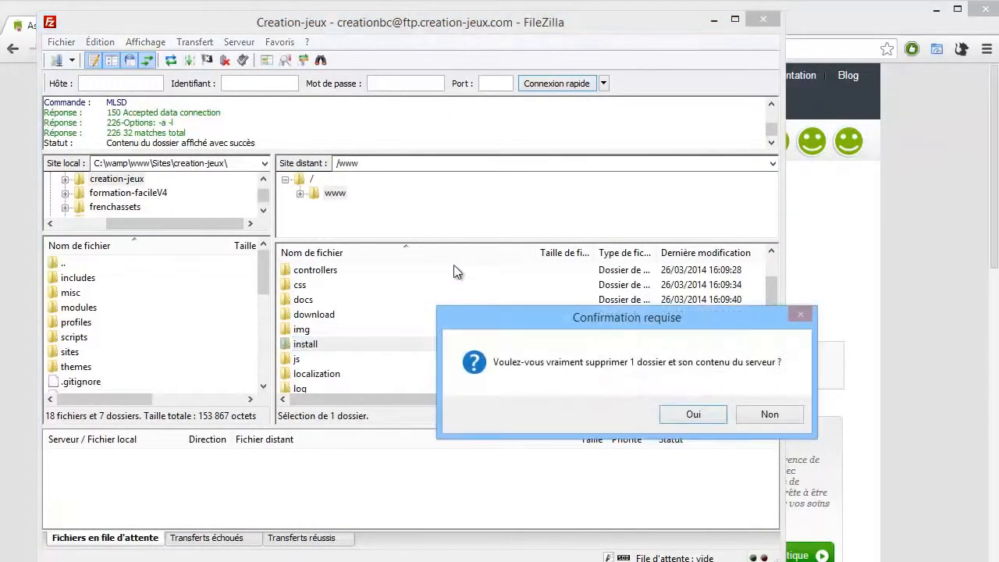
pyautogui.press('Return')
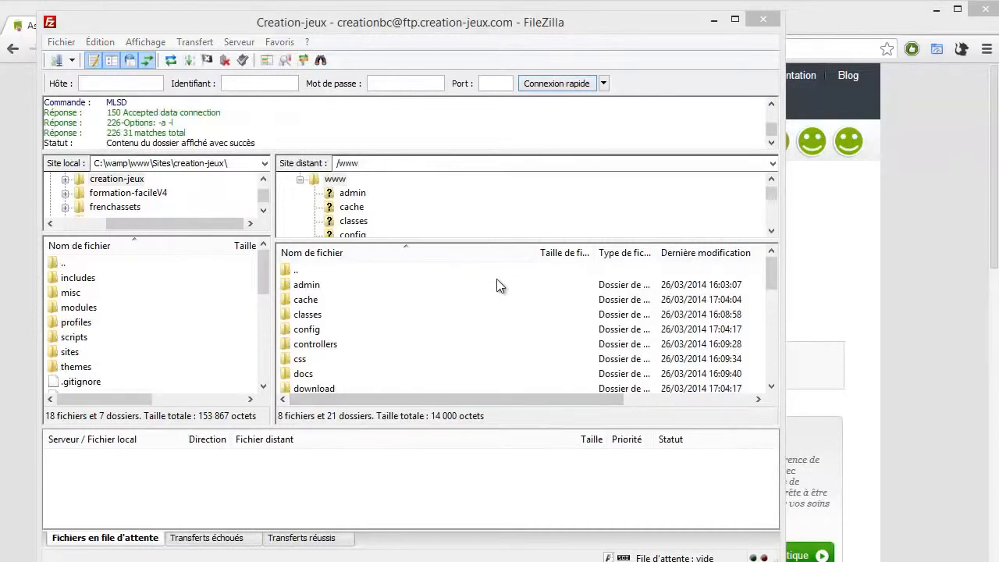
# Step: Return to the browser and close the installation assistant tab, keeping the back-office login page with the admin7194 folder
pyautogui.hotkey('alt', 'Tab')
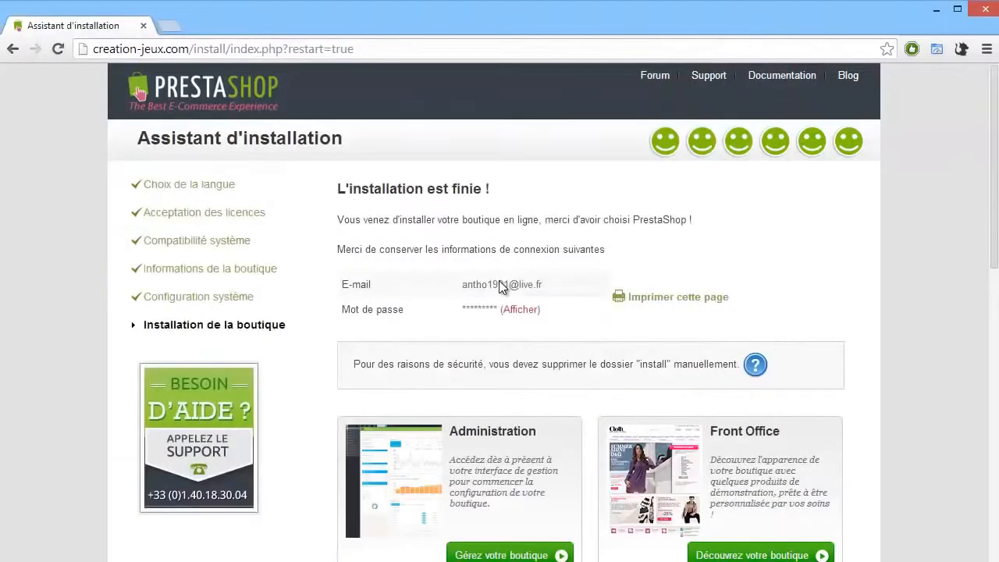
pyautogui.scroll(-1, 502, 287)
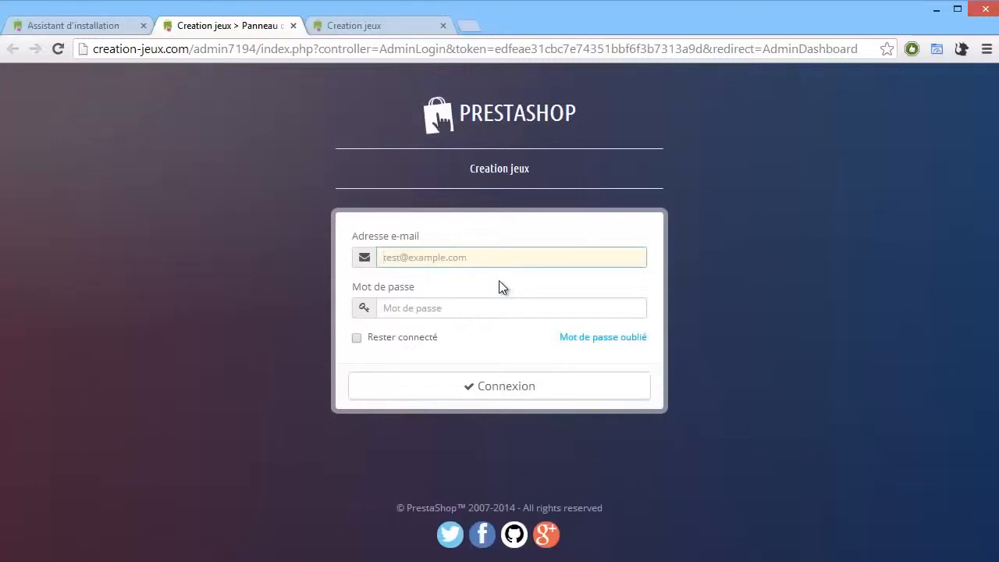
pyautogui.moveTo(200, 48); pyautogui.dragTo(256, 48)
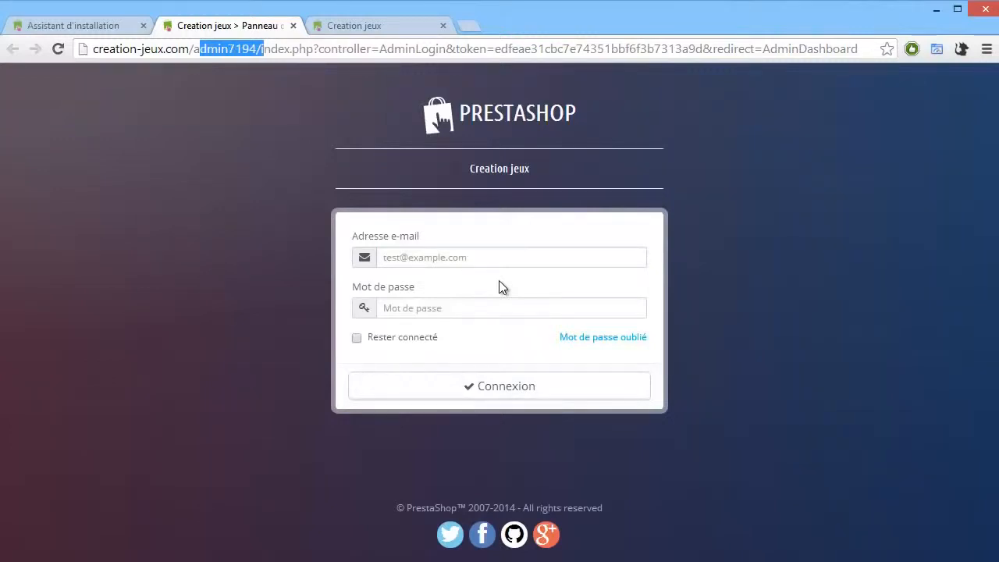
pyautogui.click(143, 25)
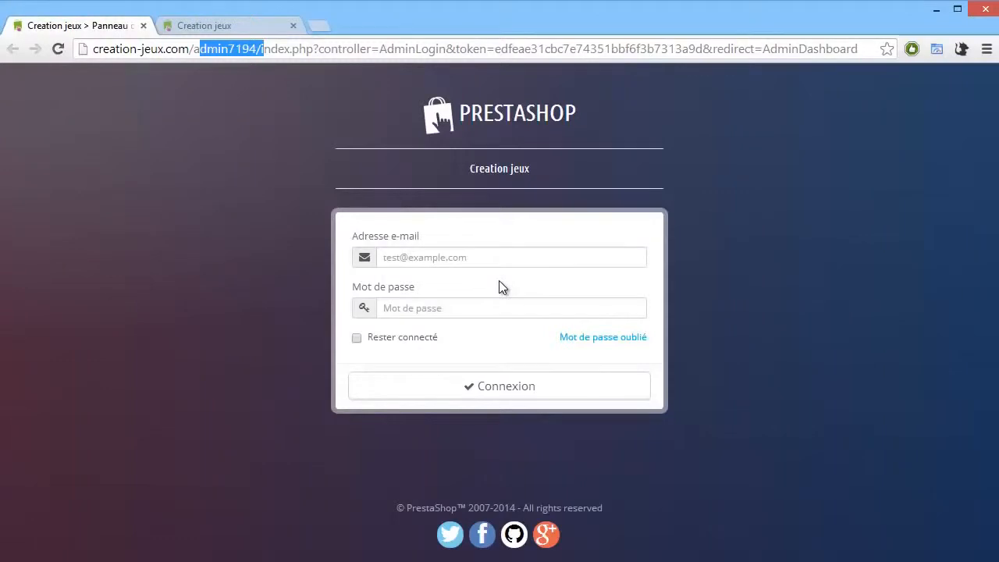
pyautogui.click(263, 48)
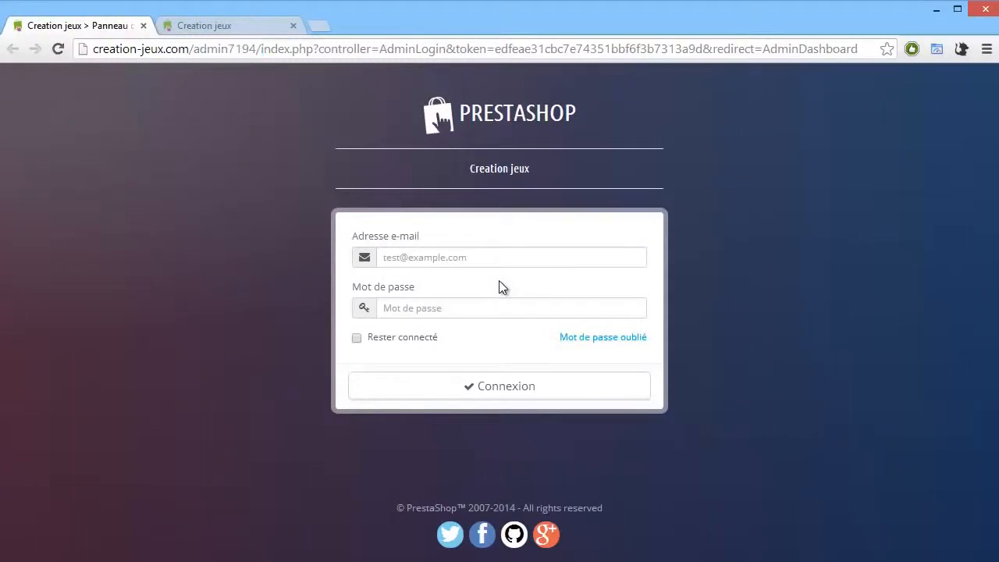
# Step: Log in to the back office with the administrator e-mail and password, ticking Rester connecté
pyautogui.click(500, 258)
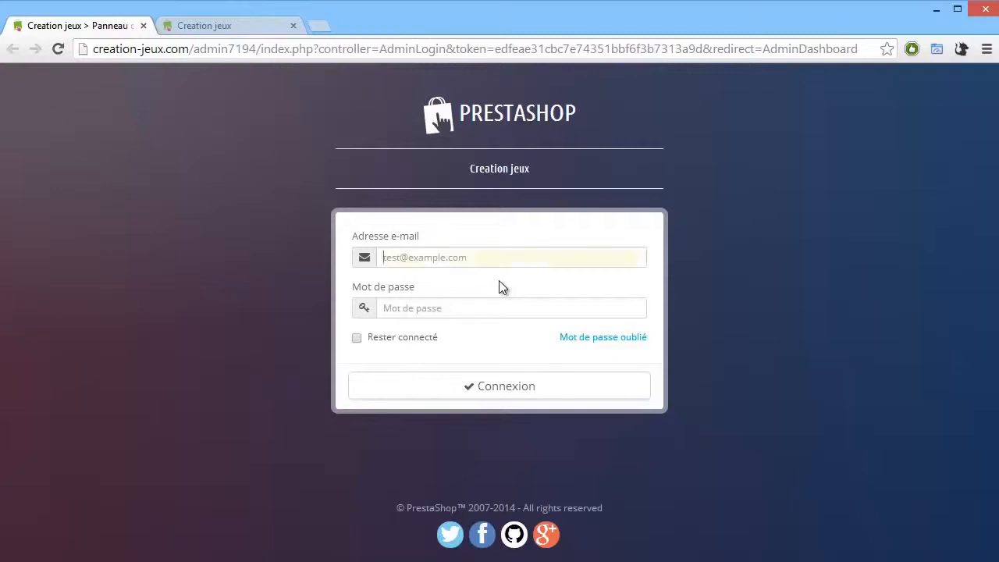
pyautogui.click(500, 257)
pyautogui.click(469, 297)
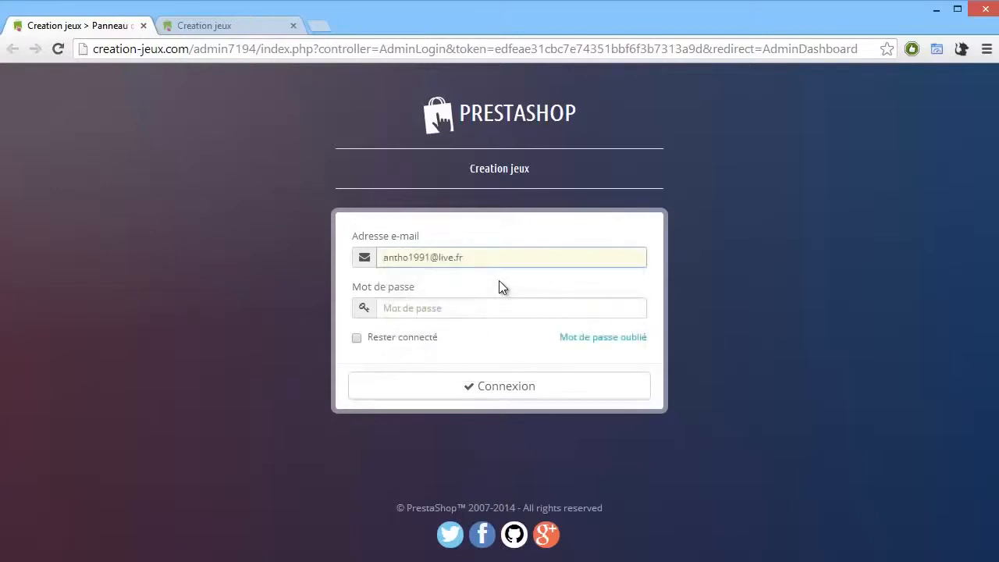
pyautogui.press('Tab')
pyautogui.write('••••••••')
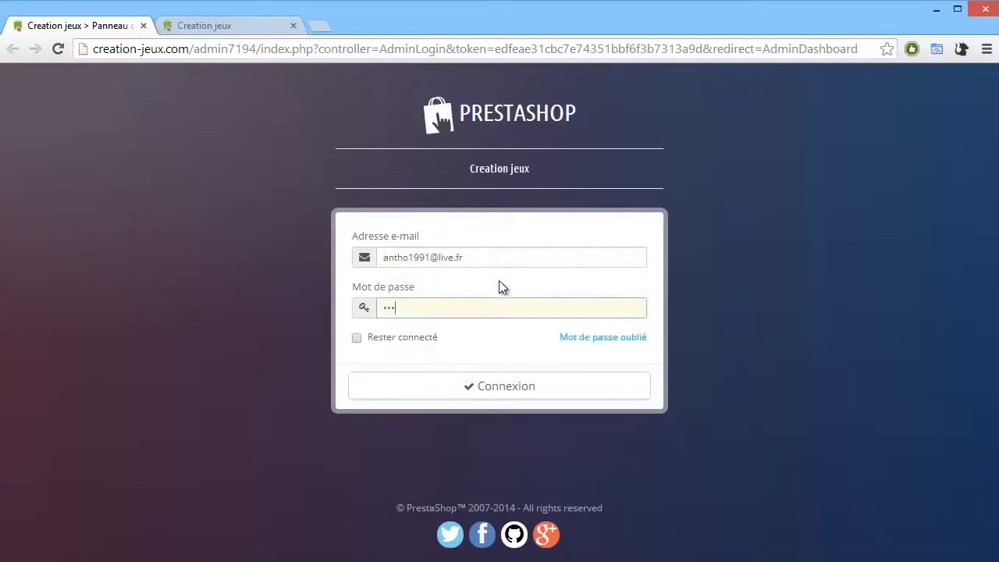
pyautogui.write('•')
pyautogui.press('Tab')
pyautogui.press('space')
pyautogui.press('Tab')
pyautogui.press('Return')
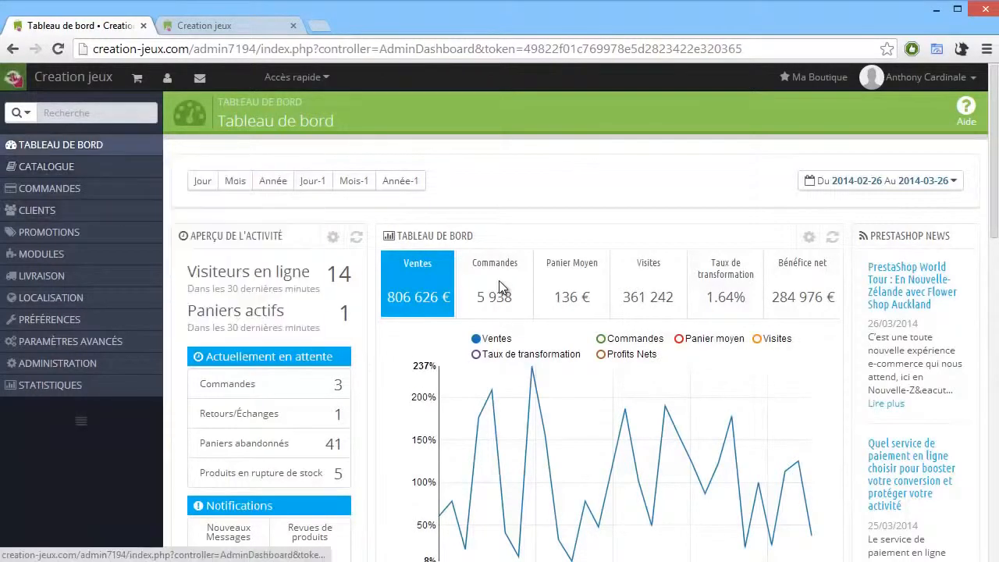
# Step: Browse the back-office menu sections to preview their submenus
pyautogui.moveTo(47, 166)
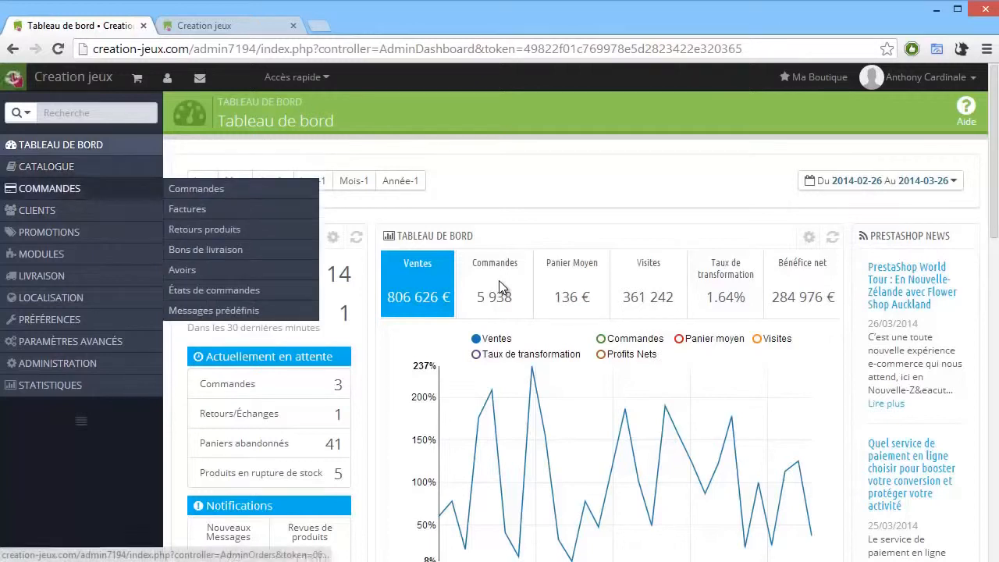
pyautogui.moveTo(46, 210)
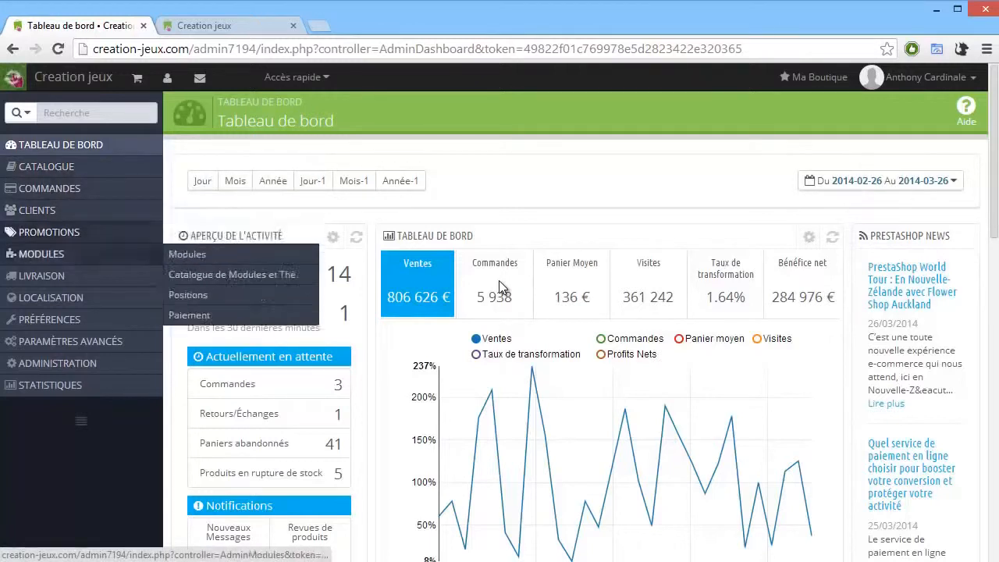
pyautogui.moveTo(46, 276)
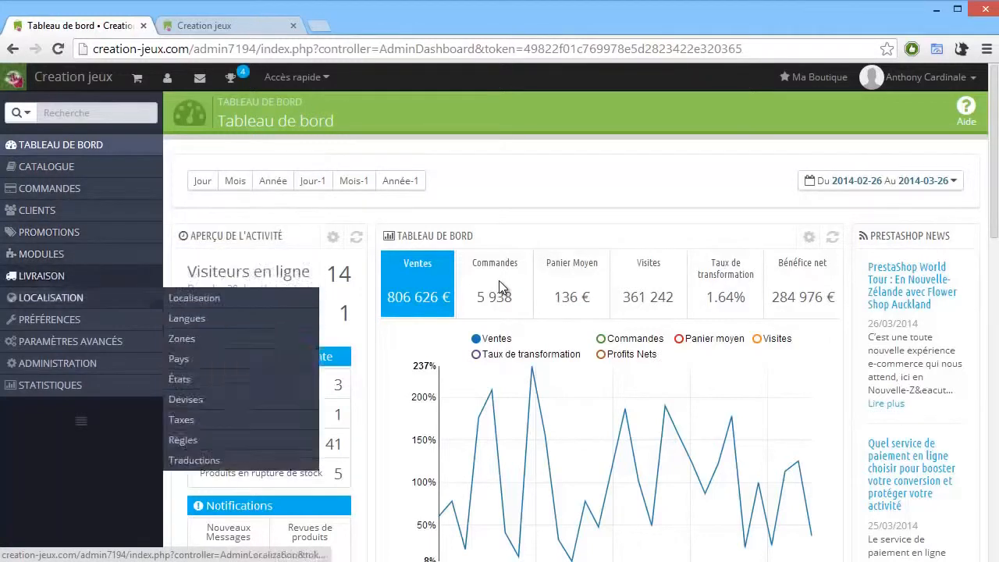
pyautogui.moveTo(47, 319)
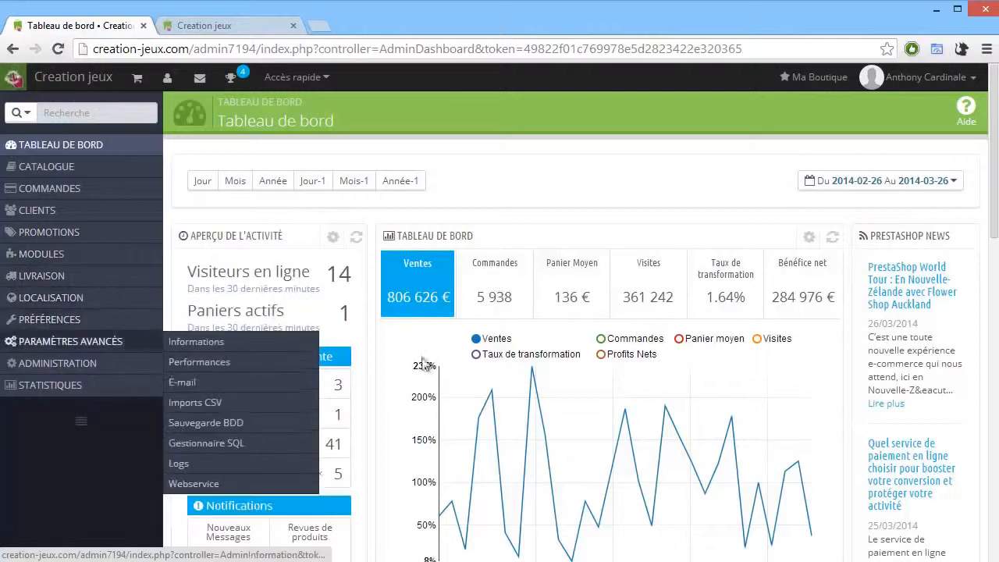
pyautogui.moveTo(47, 363)
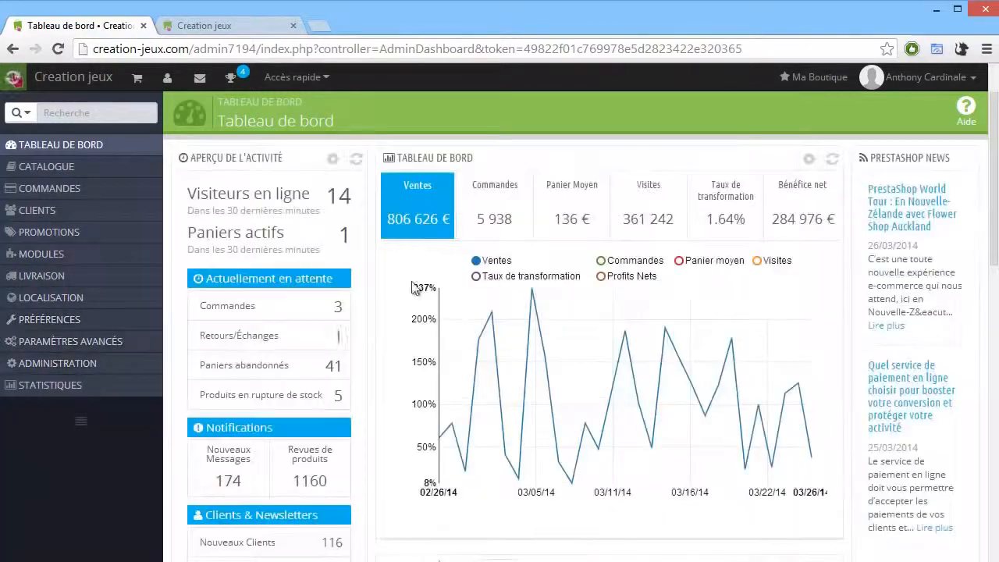
# Step: Scroll through the dashboard to examine its activity, sales and order panels
pyautogui.scroll(-4, 751, 169)
pyautogui.scroll(-5, 751, 168)
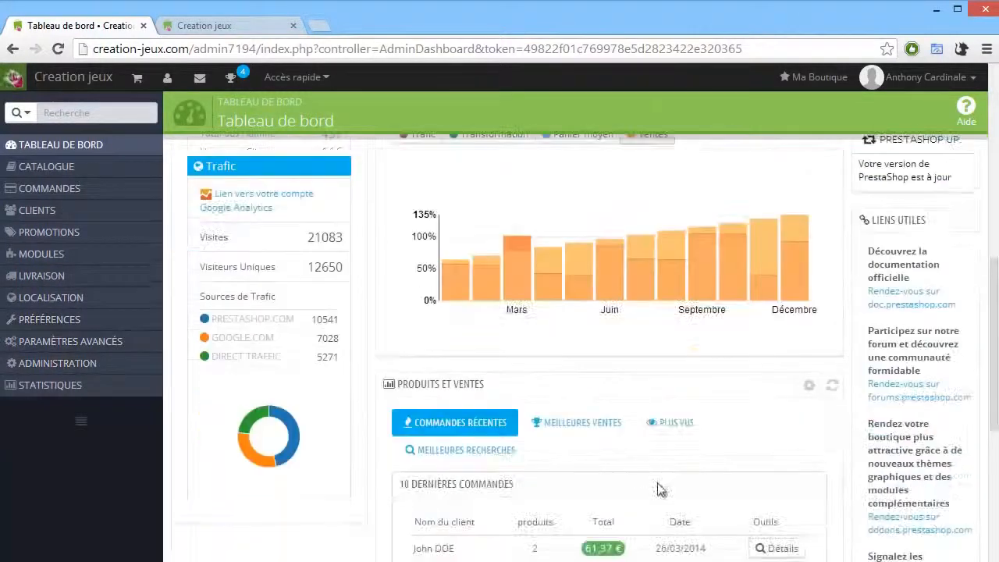
pyautogui.scroll(-3, 752, 480)
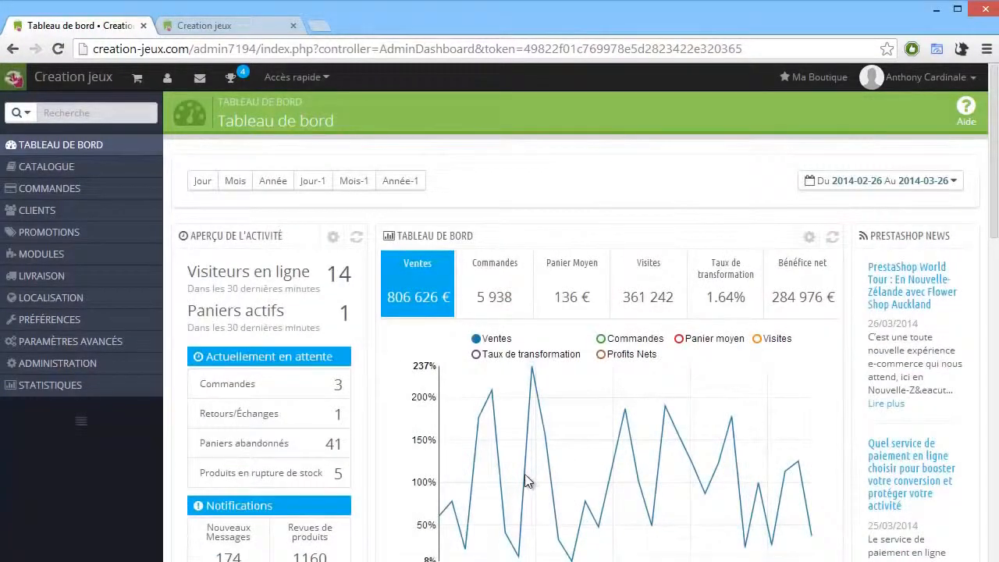
pyautogui.scroll(-2, 515, 442)
pyautogui.scroll(2, 138, 62)
pyautogui.scroll(-2, 349, 203)
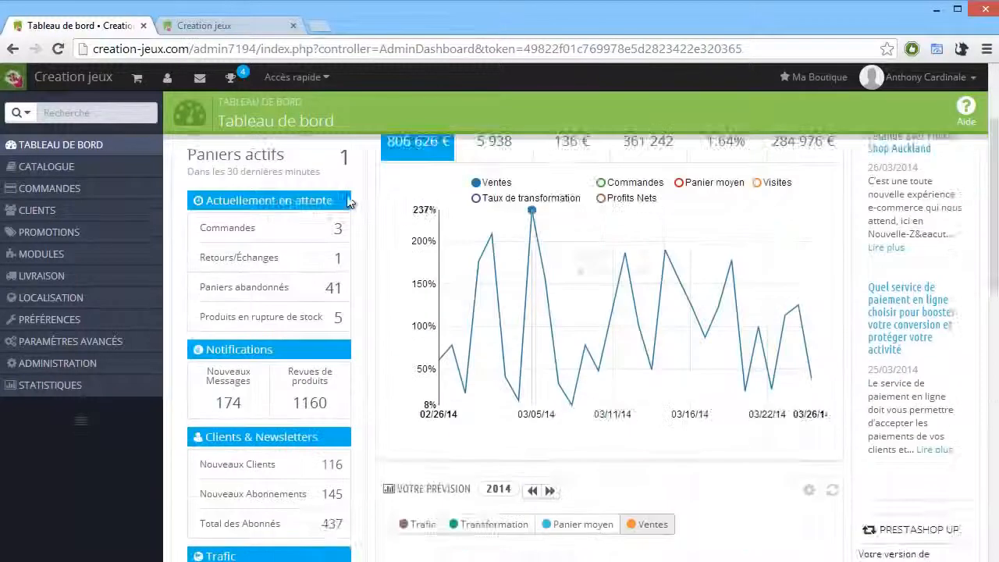
pyautogui.scroll(-6, 349, 202)
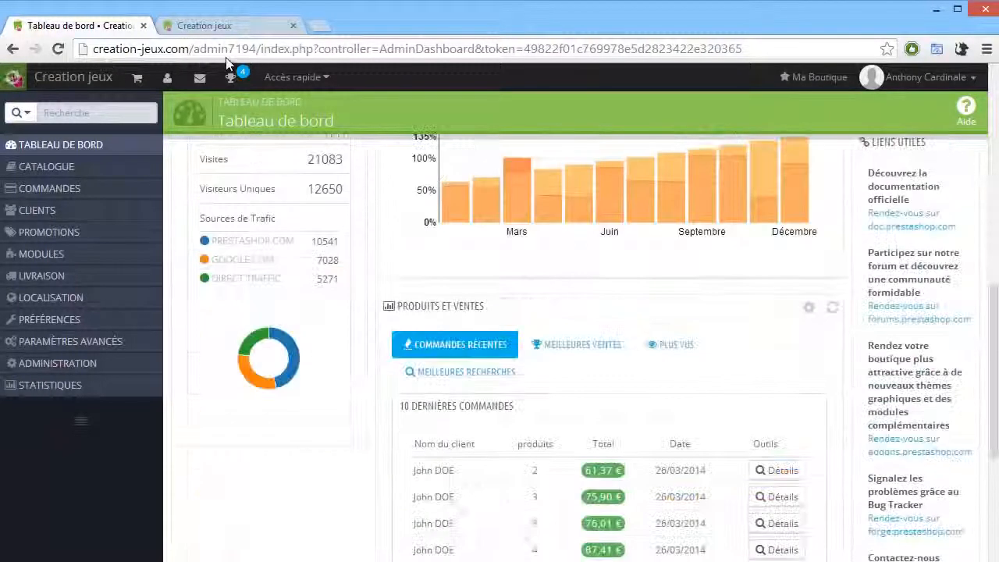
pyautogui.scroll(-3, 348, 150)
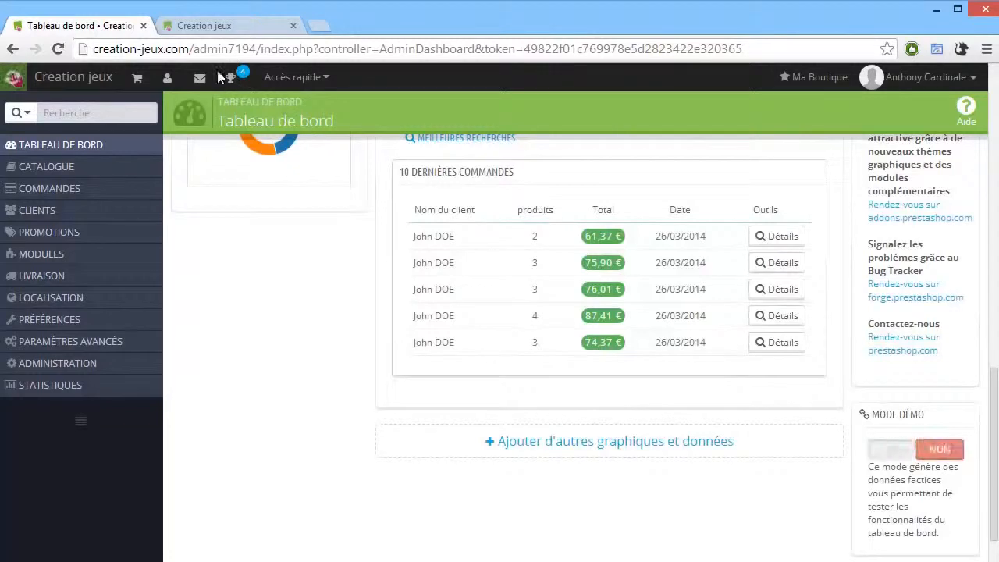
pyautogui.scroll(7, 226, 70)
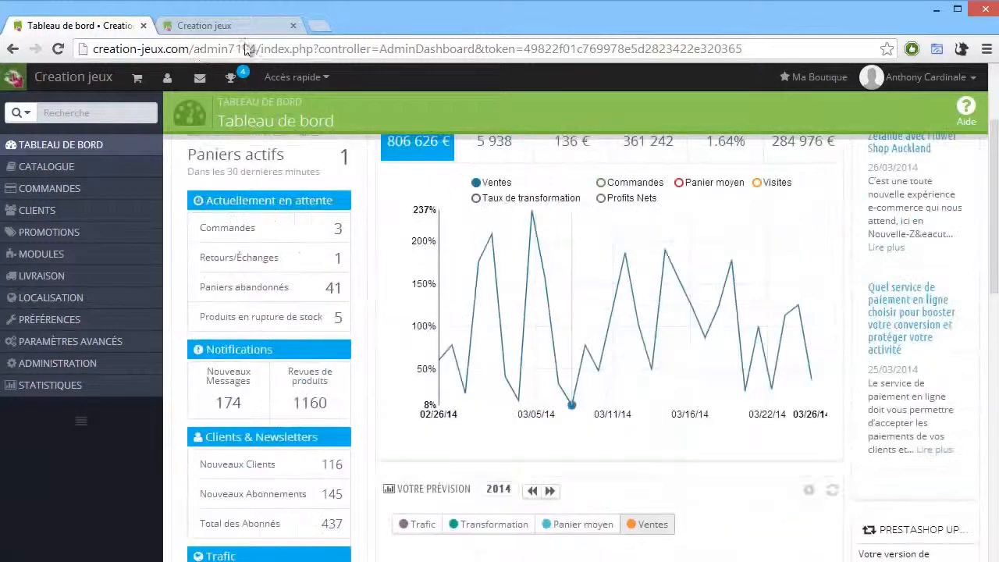
# Step: Scroll back to the top of the dashboard and switch to the Creation jeux storefront tab
pyautogui.scroll(1, 534, 341)
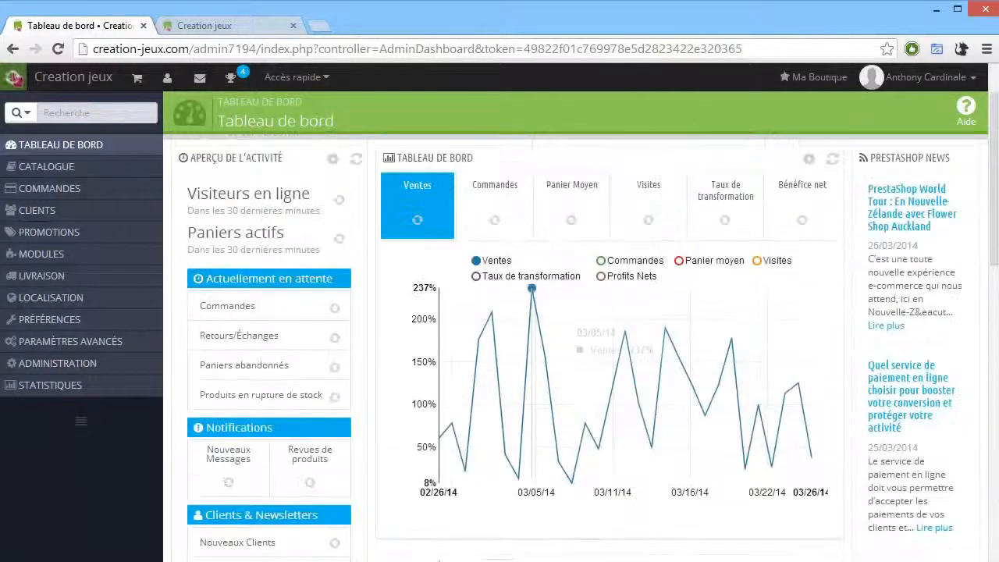
pyautogui.scroll(1, 370, 196)
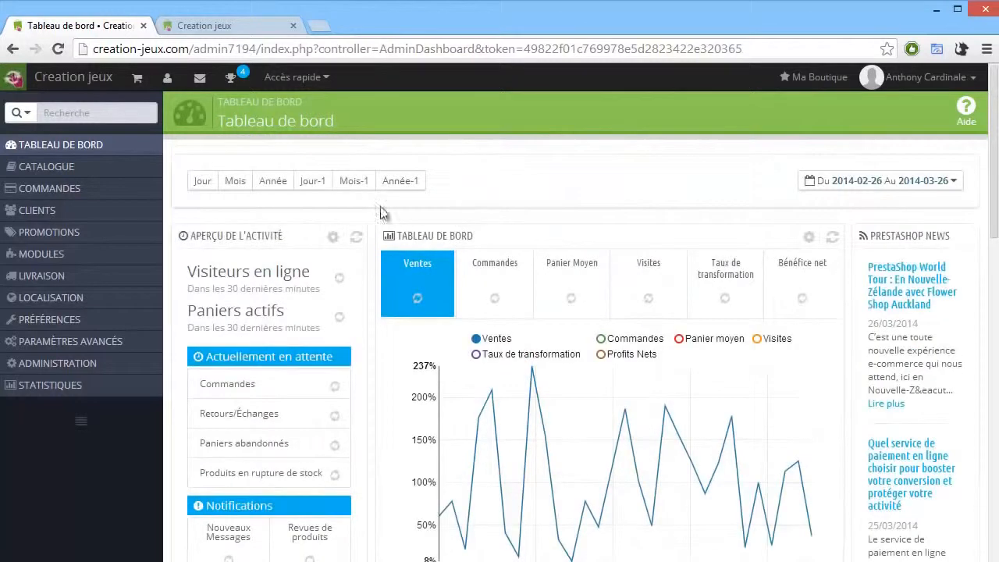
pyautogui.scroll(-1, 163, 31)
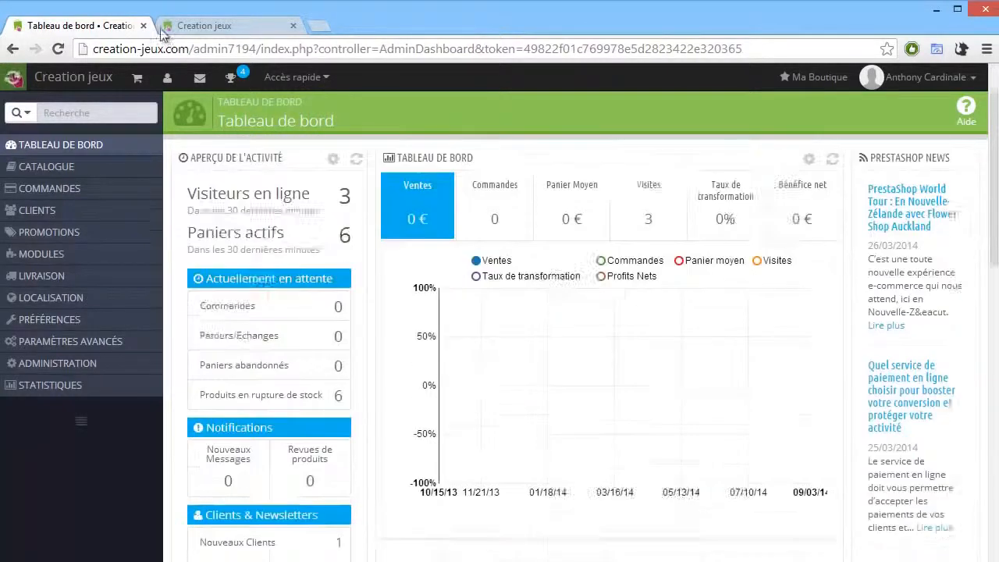
pyautogui.scroll(-3, 499, 312)
pyautogui.scroll(4, 500, 312)
pyautogui.click(204, 25)
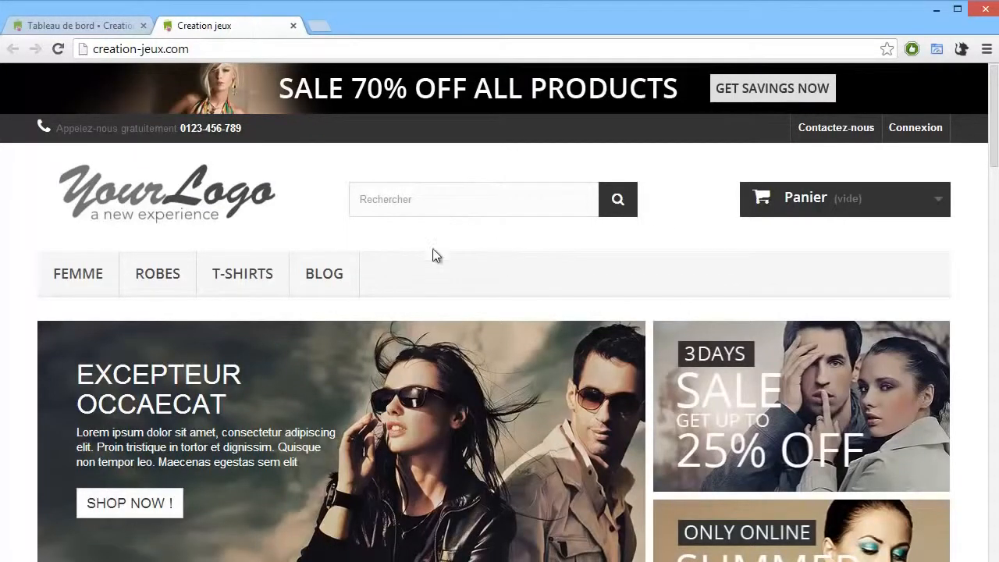
# Step: Open the storefront's Blog link and close the tab it opens
pyautogui.click(937, 199)
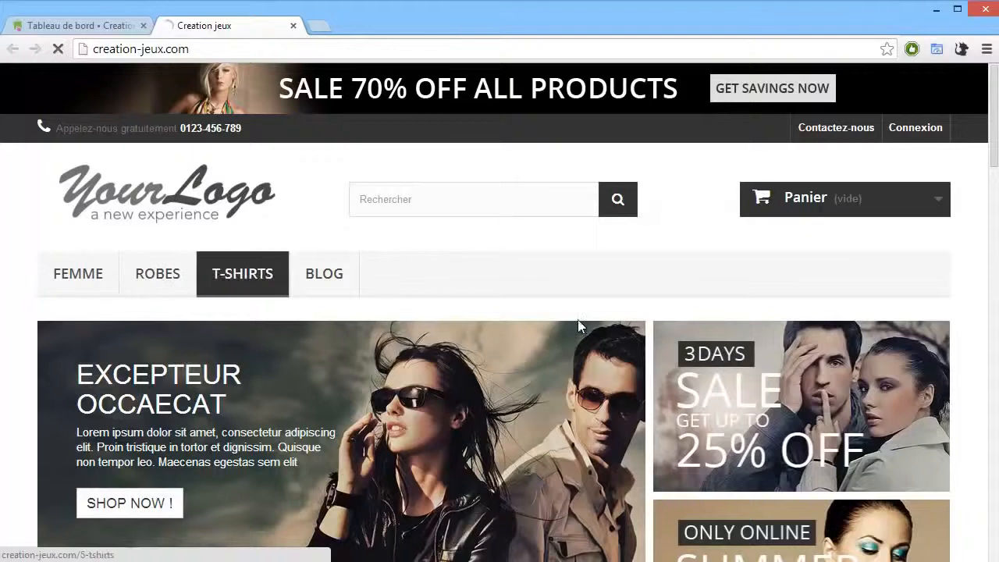
pyautogui.click(324, 273)
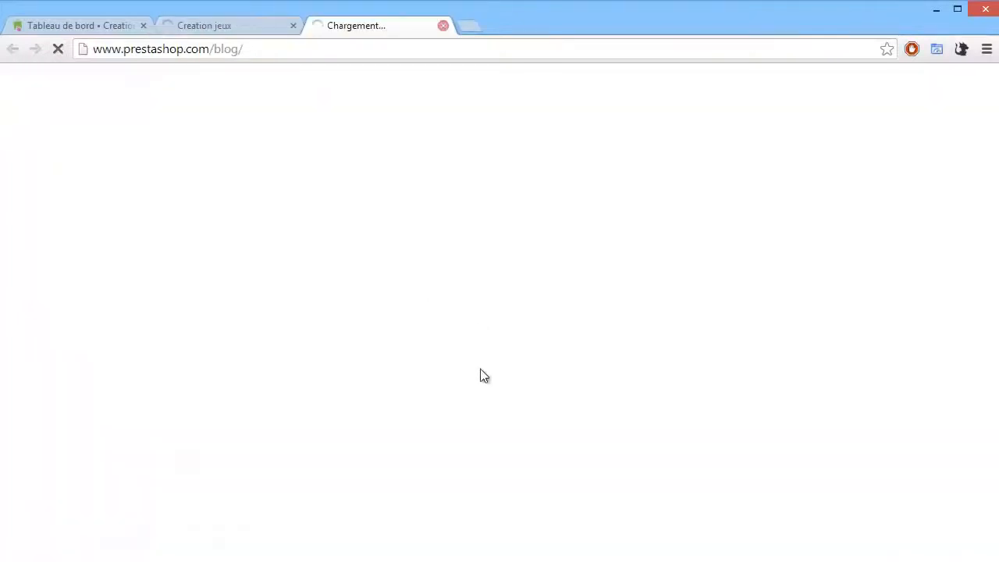
pyautogui.hotkey('ctrl', 'w')
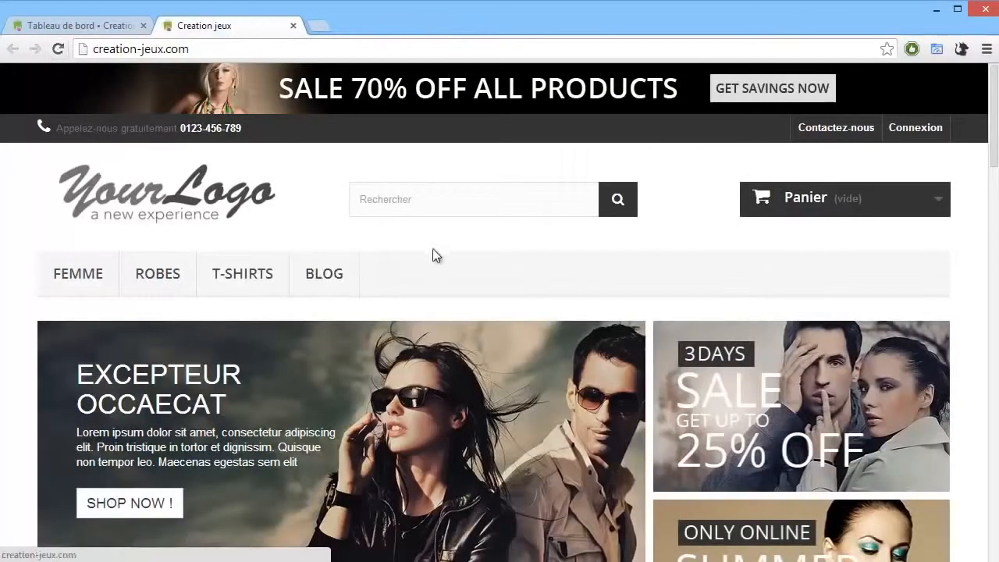
# Step: Scroll through the storefront home page to examine its banners, new products and footer
pyautogui.scroll(-2, 433, 248)
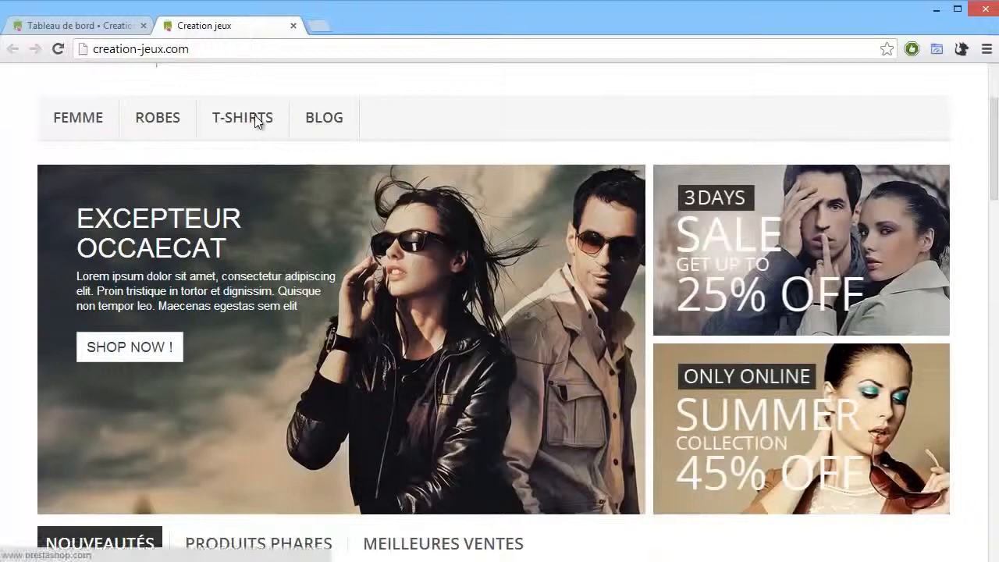
pyautogui.scroll(-3, 508, 196)
pyautogui.scroll(3, 466, 182)
pyautogui.scroll(-3, 469, 190)
pyautogui.scroll(-4, 467, 190)
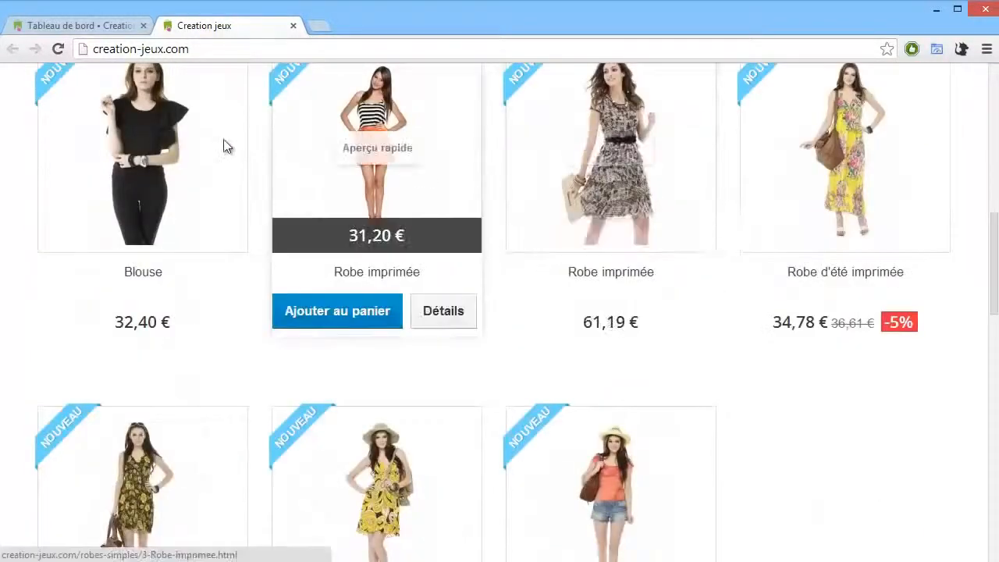
pyautogui.scroll(1, 223, 145)
pyautogui.scroll(-2, 224, 142)
pyautogui.scroll(-4, 226, 141)
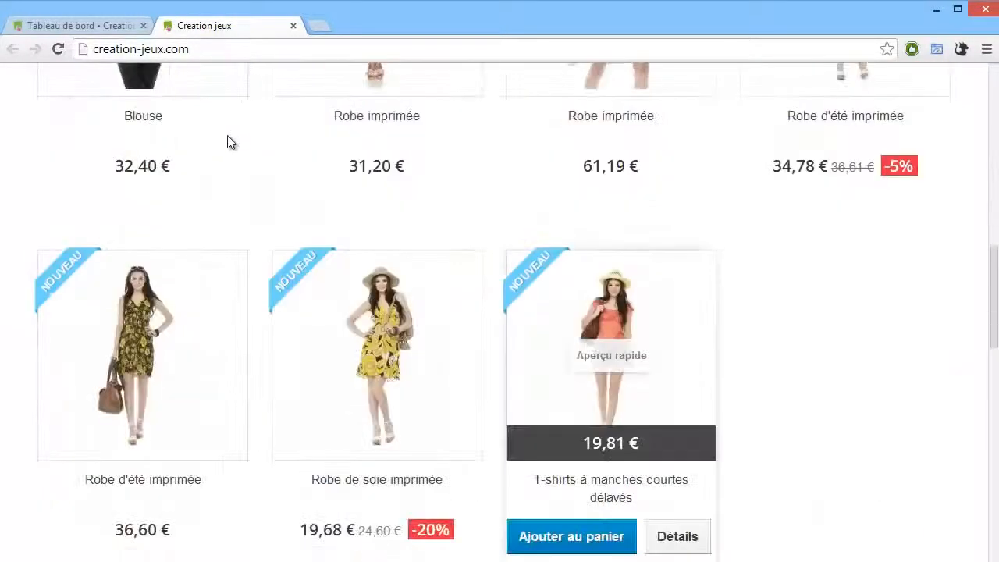
pyautogui.scroll(-4, 149, 196)
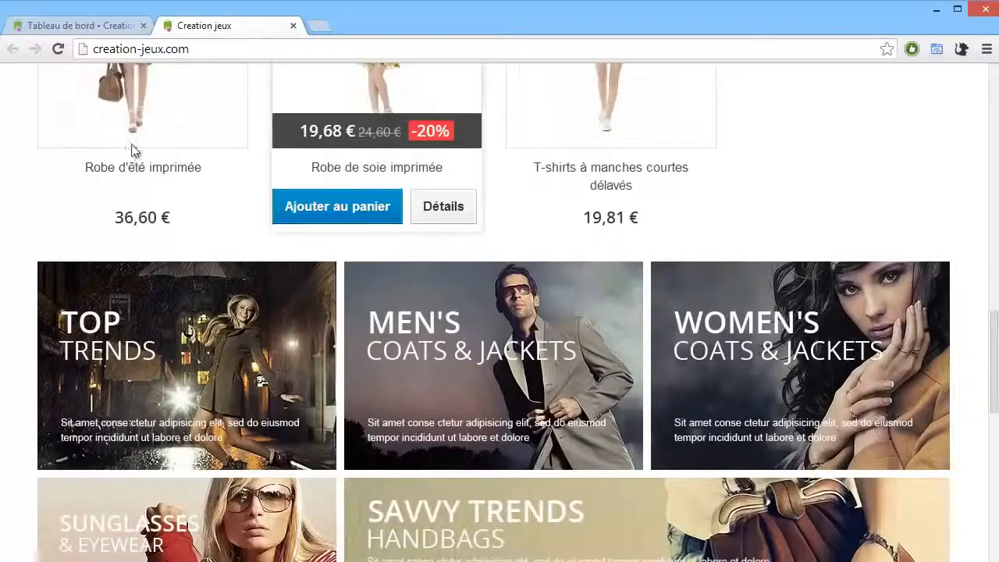
pyautogui.scroll(-3, 84, 188)
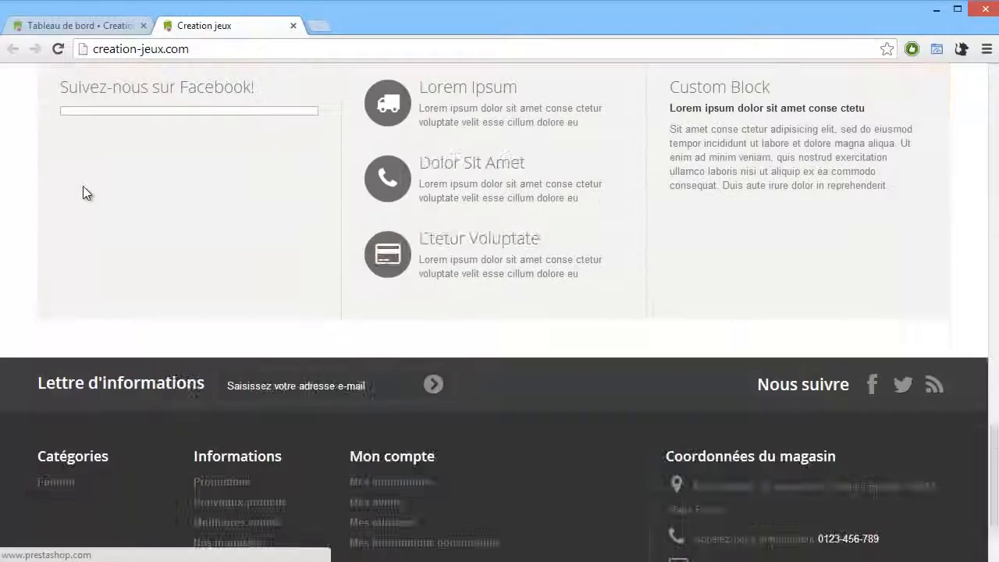
pyautogui.scroll(2, 78, 203)
pyautogui.scroll(-5, 72, 210)
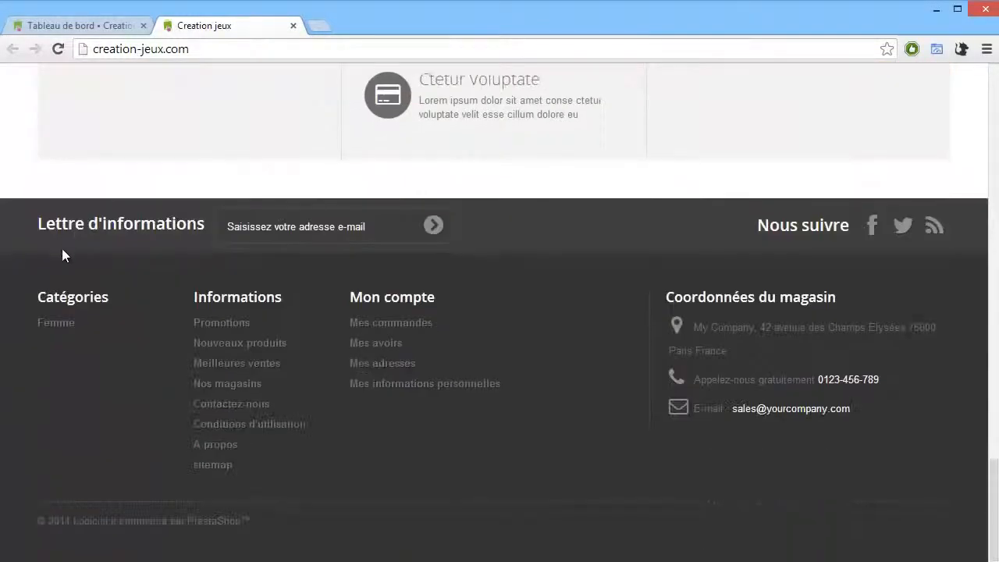
pyautogui.scroll(15, 56, 277)
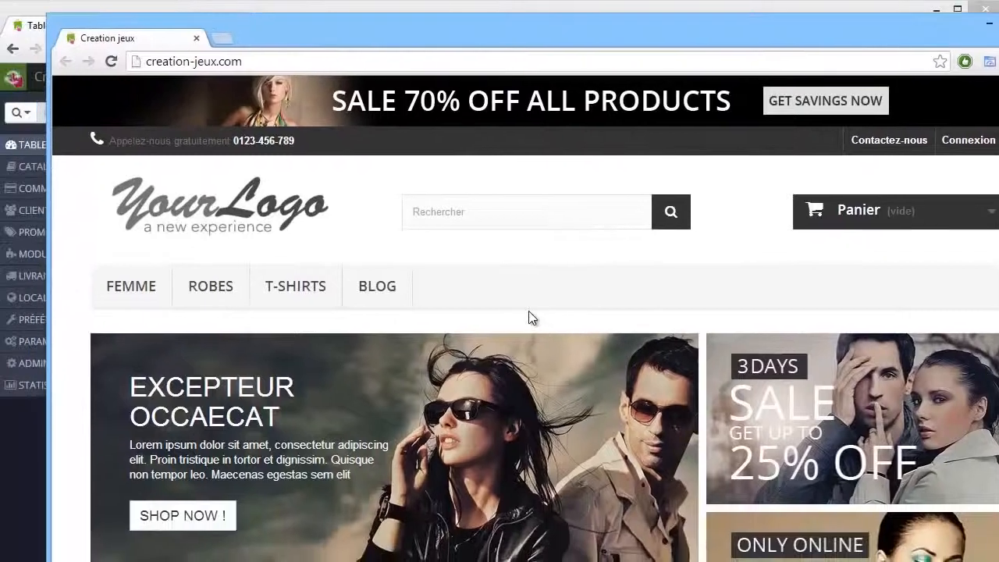
# Step: Detach the storefront into its own window and narrow it to preview the responsive mobile layout
pyautogui.moveTo(998, 311); pyautogui.dragTo(285, 311)
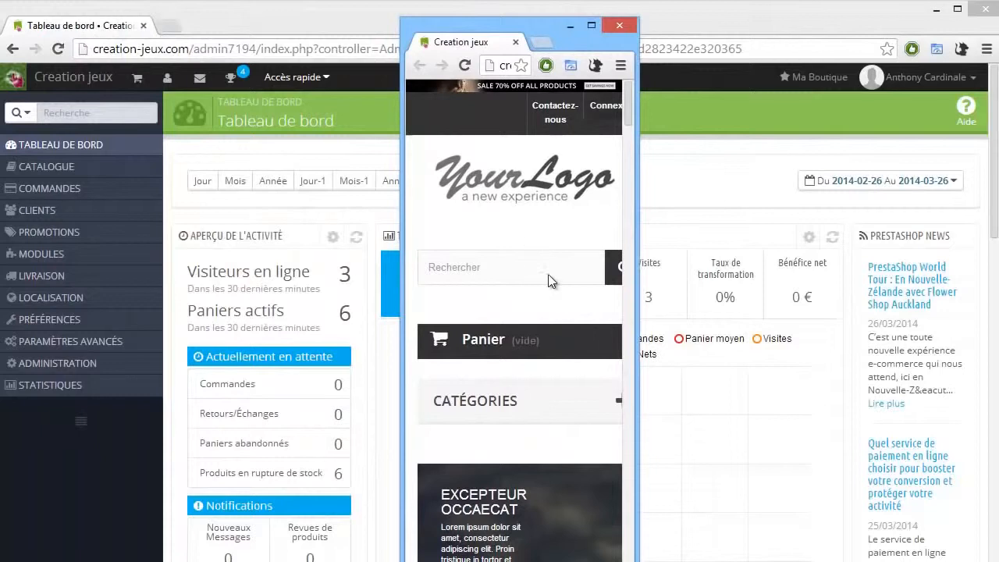
pyautogui.press('F5')
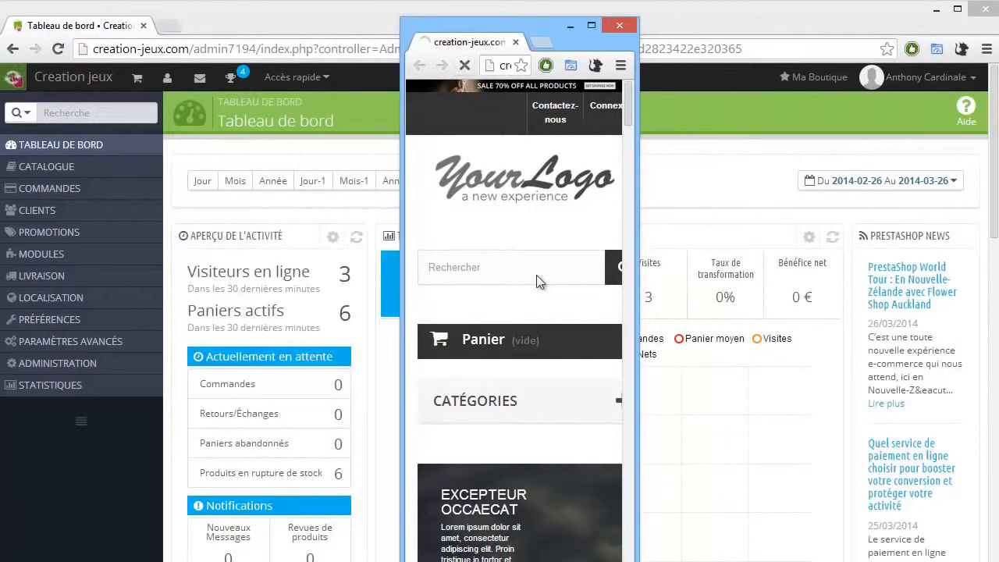
pyautogui.moveTo(639, 316); pyautogui.dragTo(856, 316)
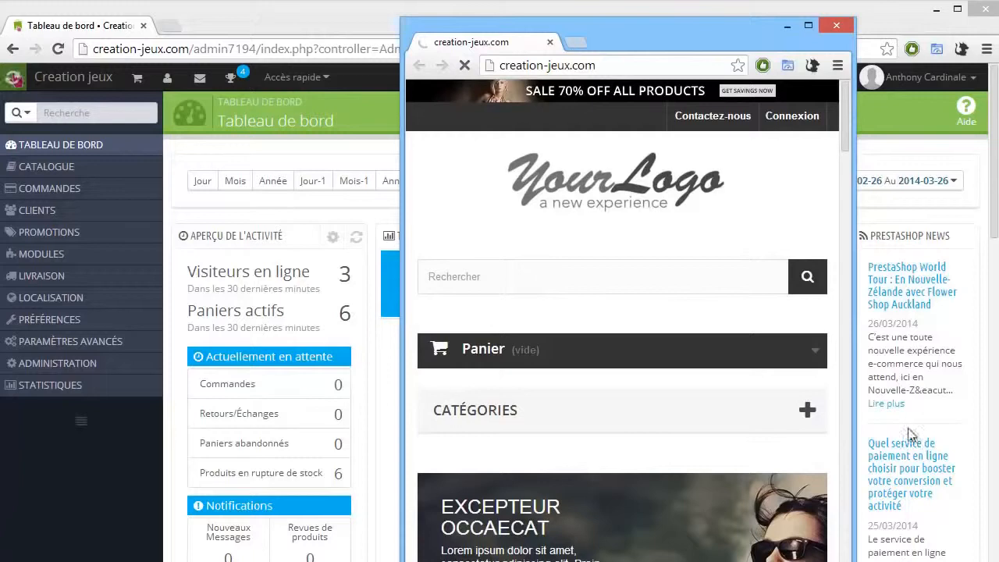
pyautogui.moveTo(401, 316); pyautogui.dragTo(487, 316)
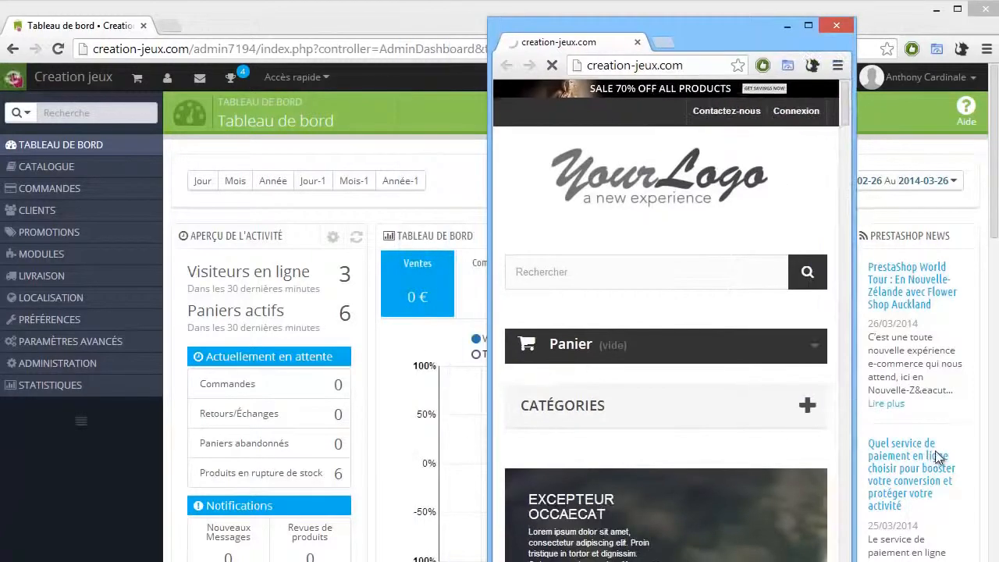
pyautogui.moveTo(703, 26); pyautogui.dragTo(684, 14)
pyautogui.scroll(-5, 684, 397)
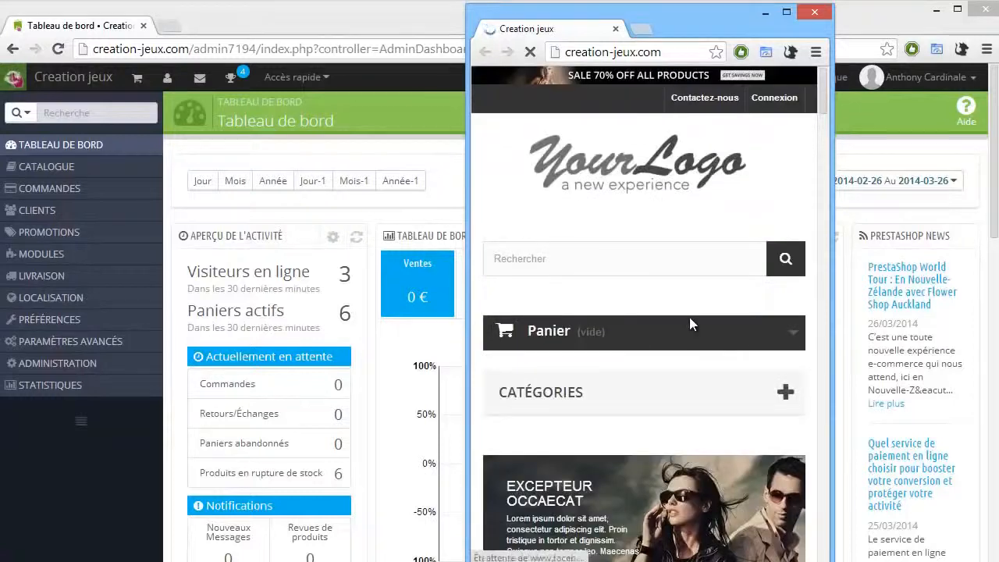
pyautogui.scroll(-5, 689, 318)
pyautogui.scroll(1, 663, 324)
pyautogui.scroll(4, 661, 324)
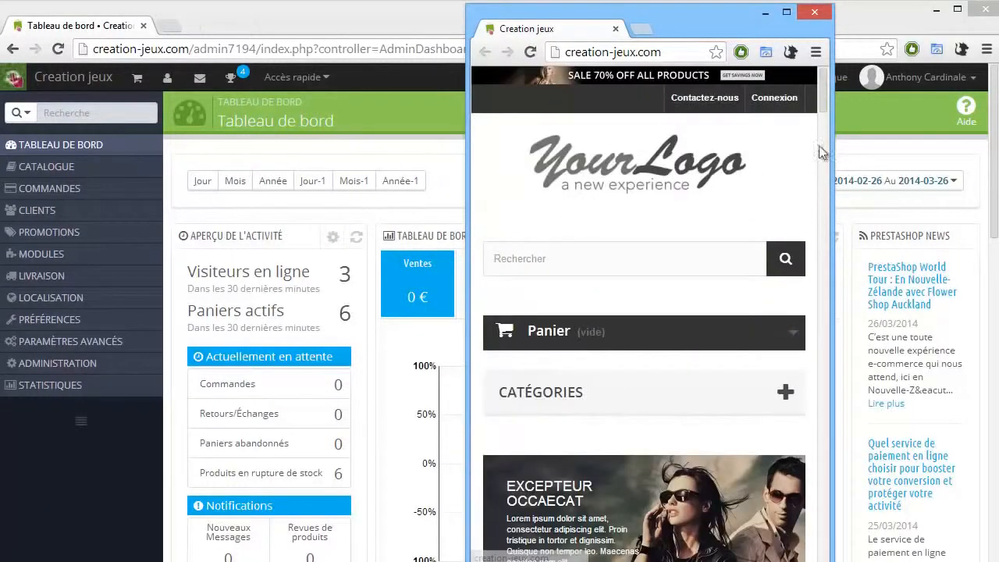
pyautogui.moveTo(466, 156); pyautogui.dragTo(66, 129)
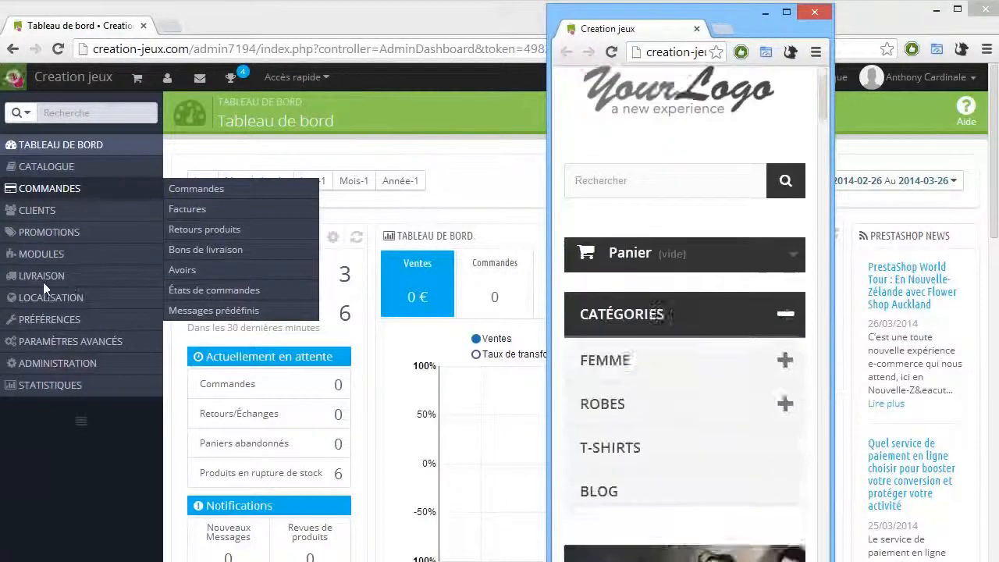
# Step: Open the cart summary page in the mobile layout, return to the home page and scroll its products
pyautogui.scroll(-1, 43, 282)
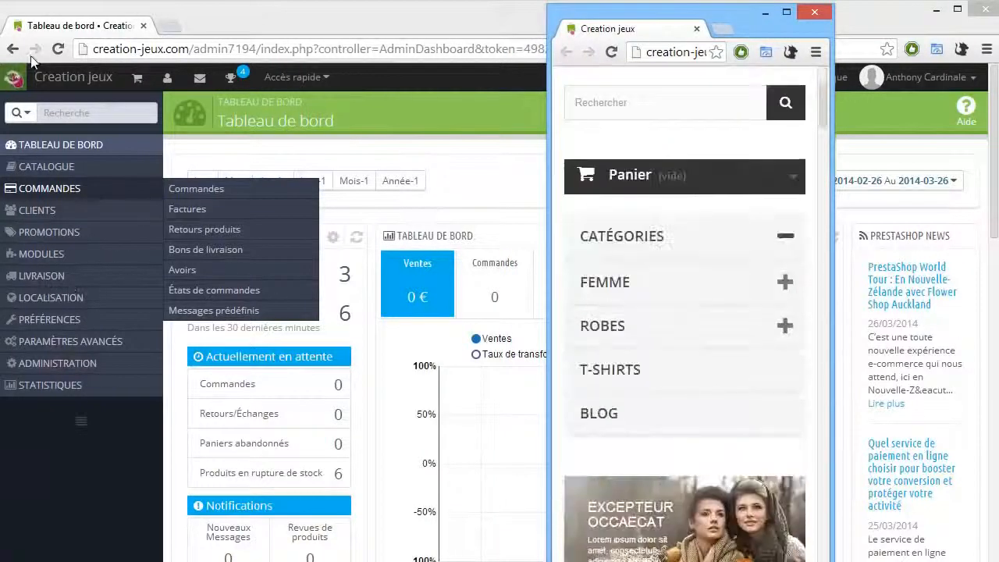
pyautogui.click(57, 49)
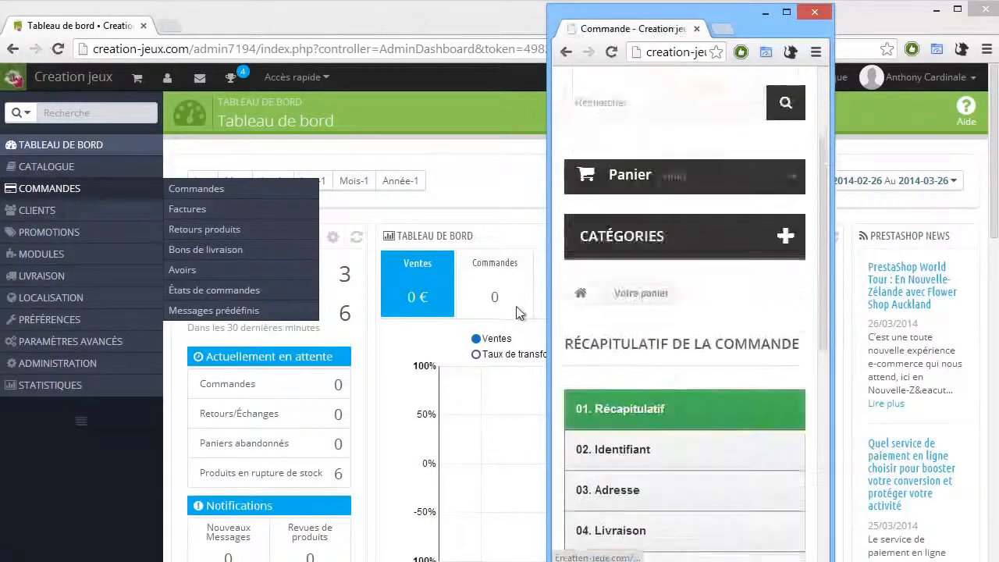
pyautogui.scroll(10, 624, 242)
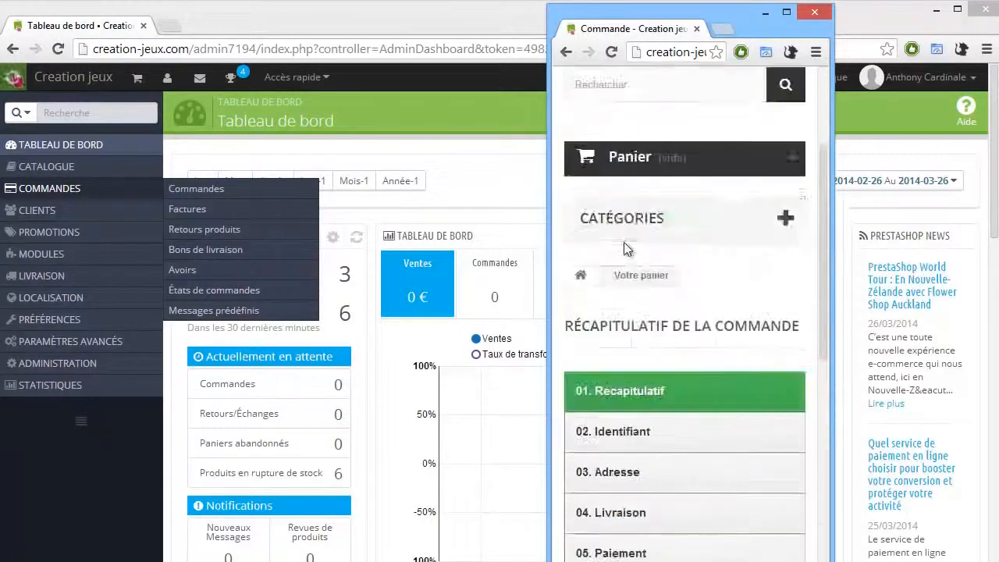
pyautogui.hotkey('alt', 'Left')
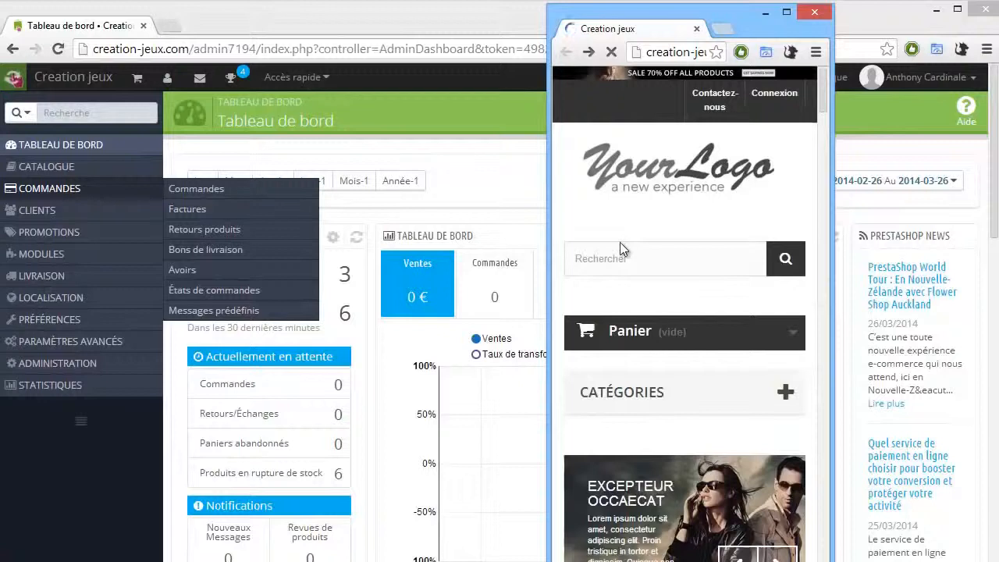
pyautogui.scroll(-15, 620, 242)
pyautogui.scroll(-12, 349, 185)
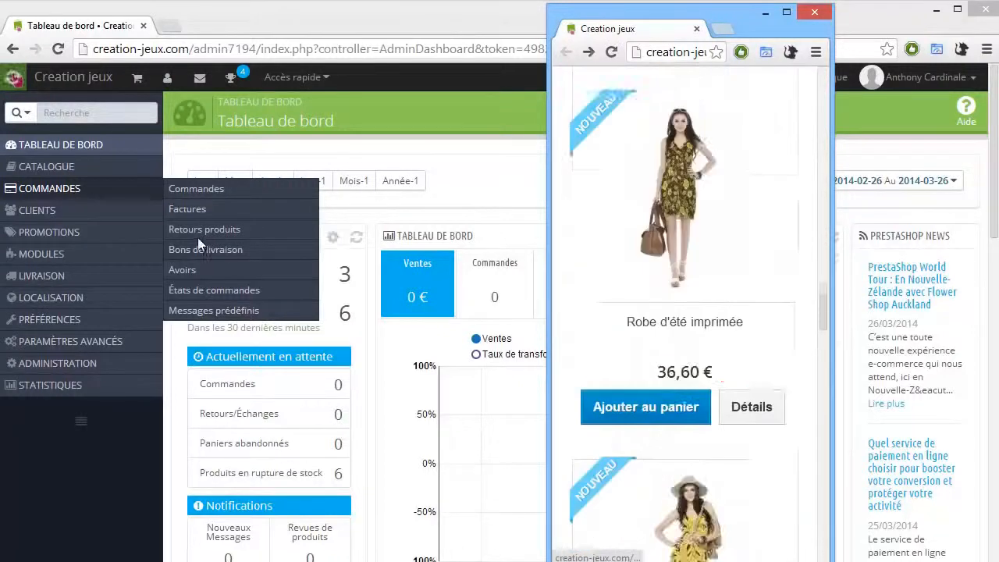
# Step: Return to the full-size storefront and open the Robe imprimée product page
pyautogui.click(526, 264)
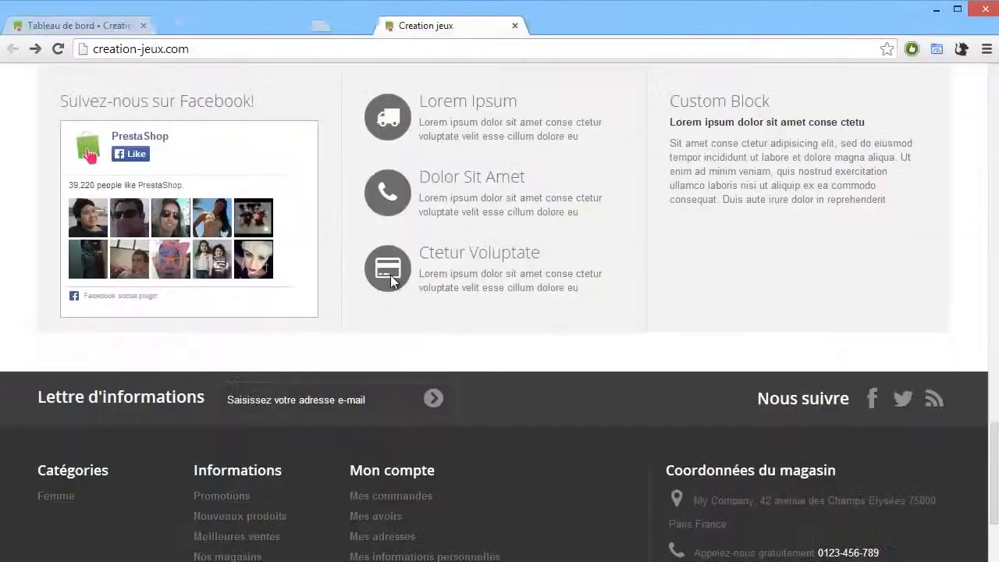
pyautogui.scroll(5, 408, 258)
pyautogui.scroll(10, 408, 257)
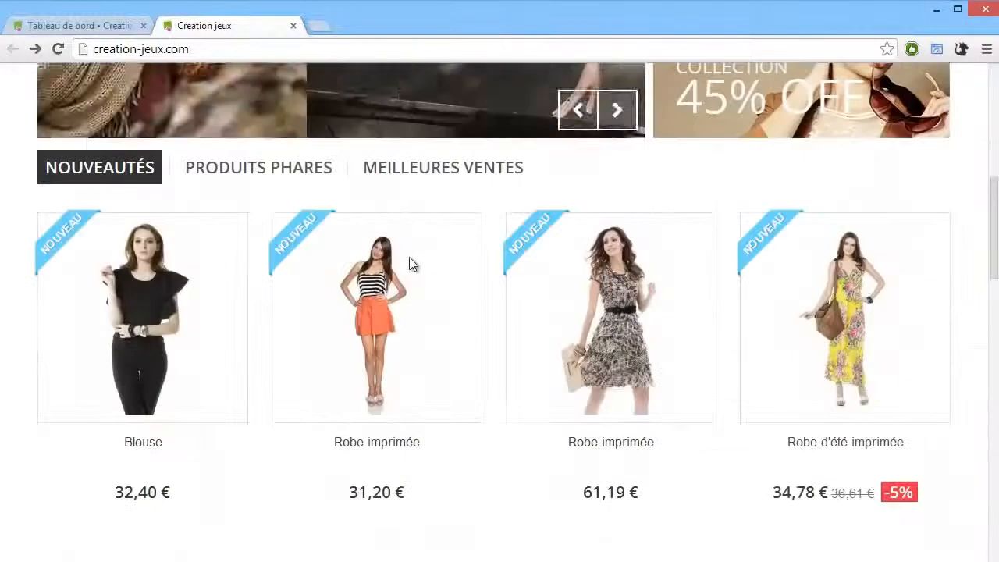
pyautogui.click(415, 261)
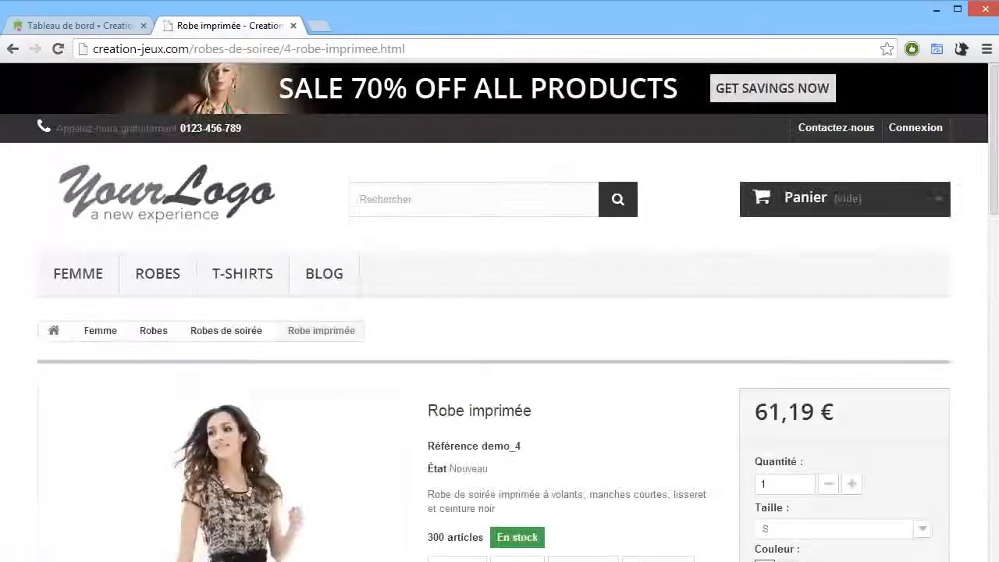
# Step: Enlarge the Robe imprimée product photo and browse its images in the viewer
pyautogui.scroll(-3, 937, 182)
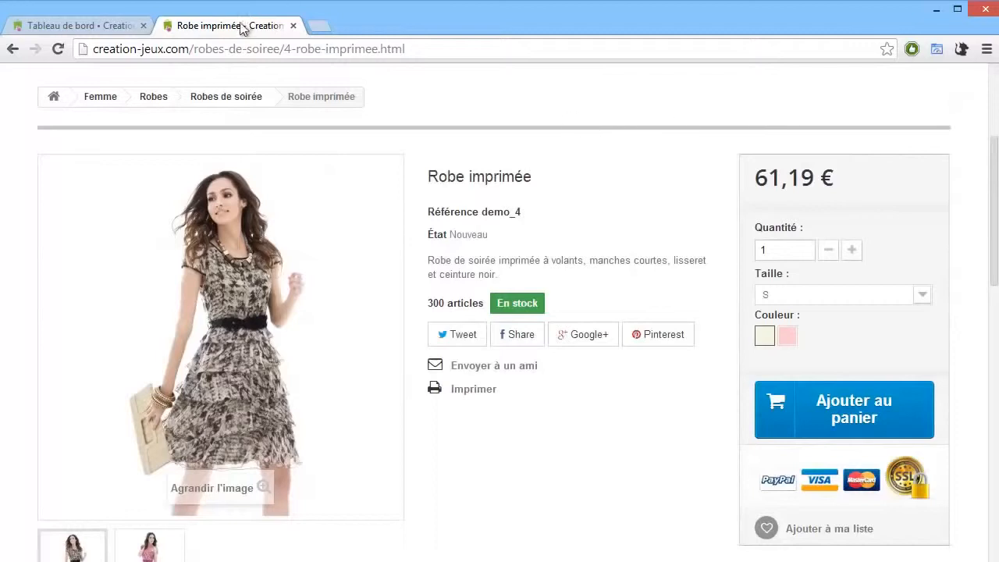
pyautogui.scroll(-1, 914, 214)
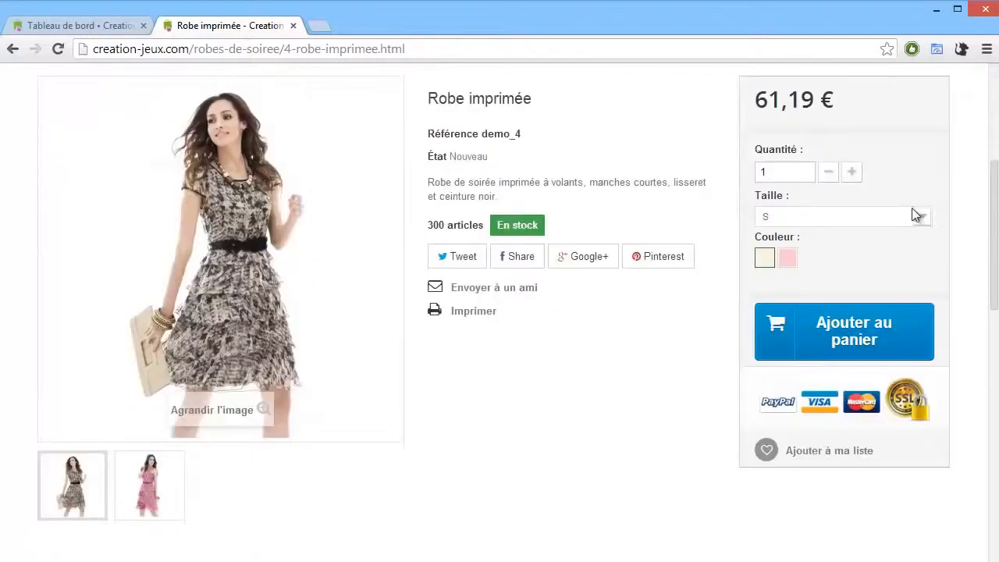
pyautogui.scroll(-2, 834, 223)
pyautogui.scroll(2, 319, 252)
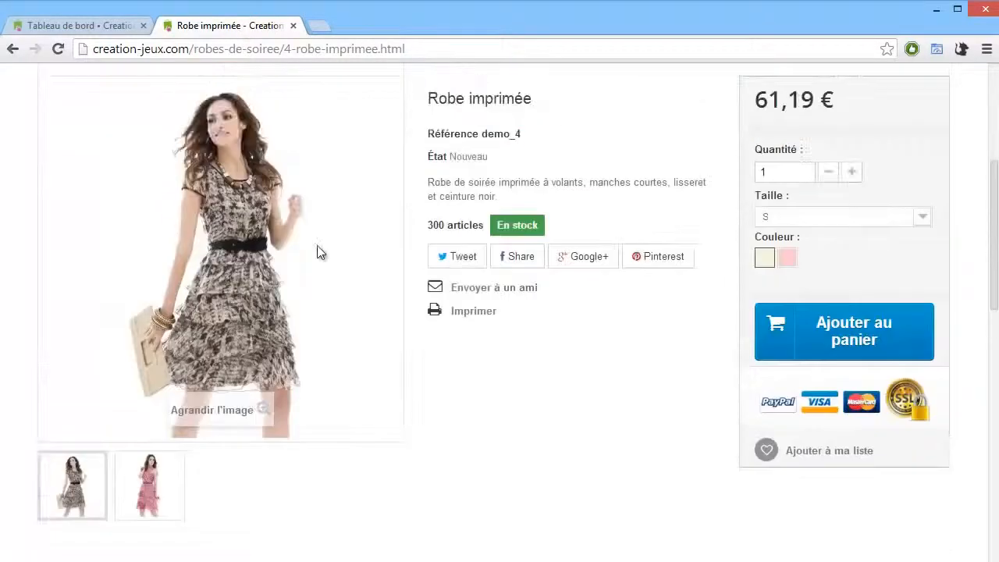
pyautogui.click(283, 250)
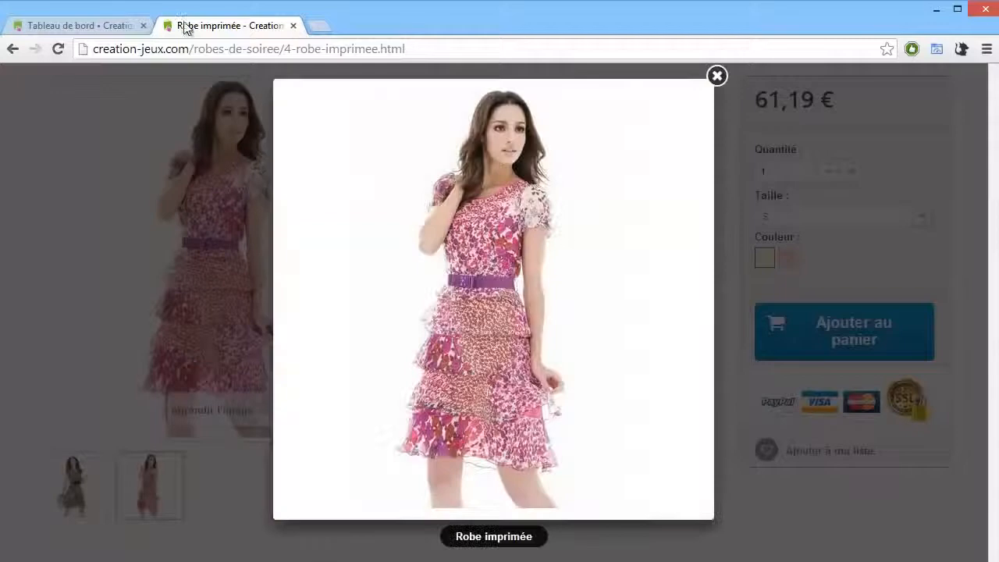
pyautogui.click(613, 178)
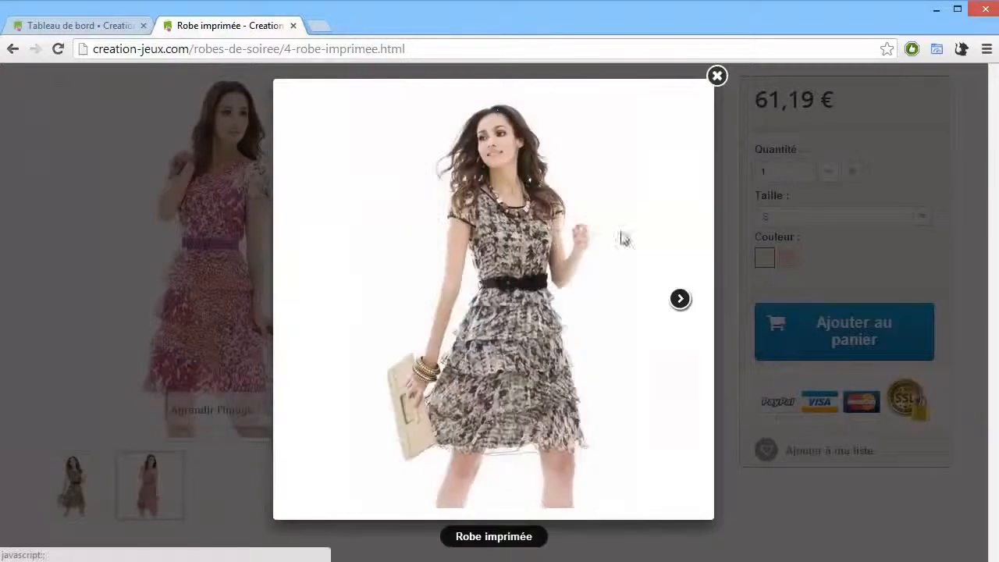
pyautogui.click(639, 188)
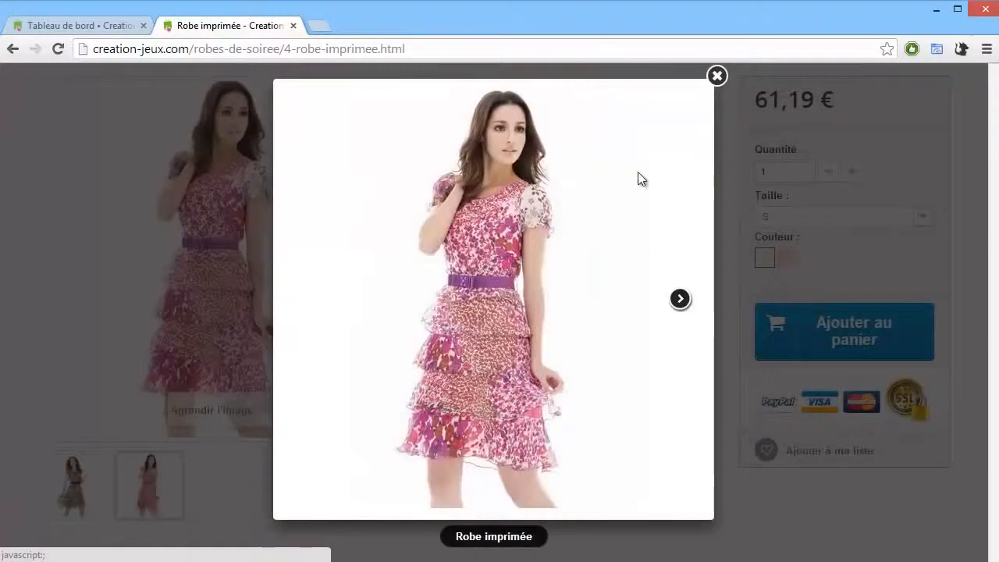
# Step: Close the image viewer and scroll through the Robe imprimée product page's details, description and reviews
pyautogui.click(826, 154)
pyautogui.scroll(-5, 825, 146)
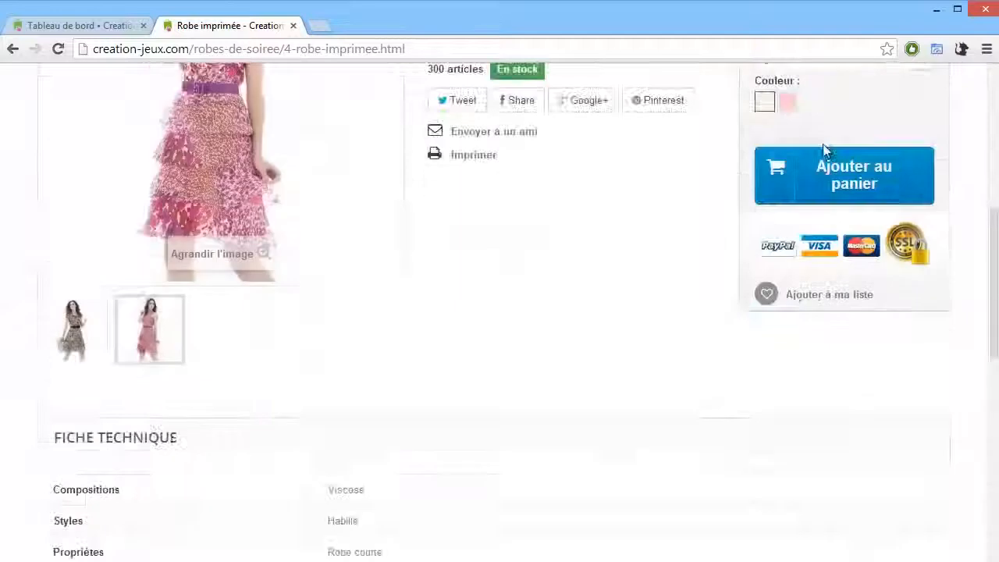
pyautogui.scroll(-3, 429, 167)
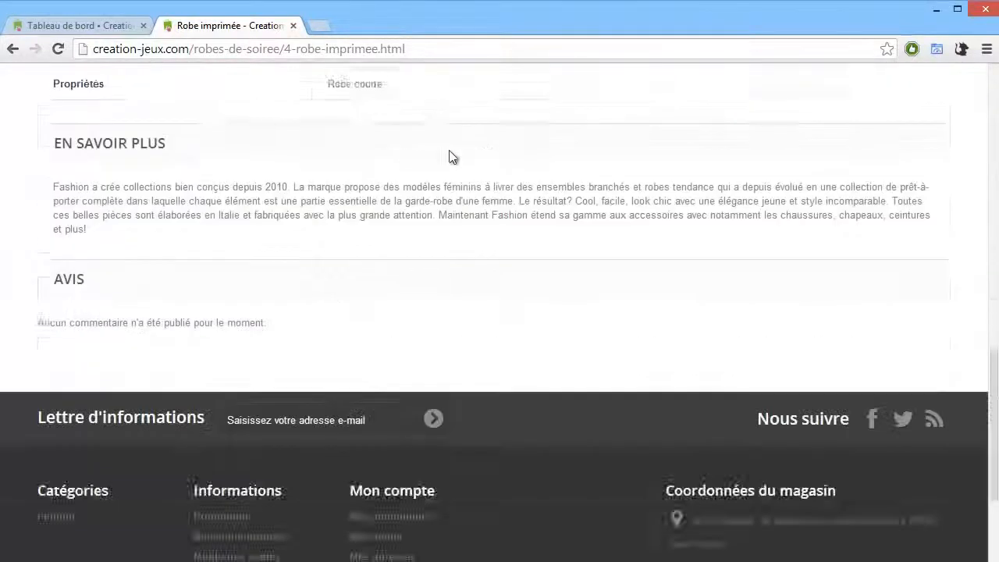
pyautogui.scroll(7, 453, 156)
pyautogui.scroll(1, 719, 149)
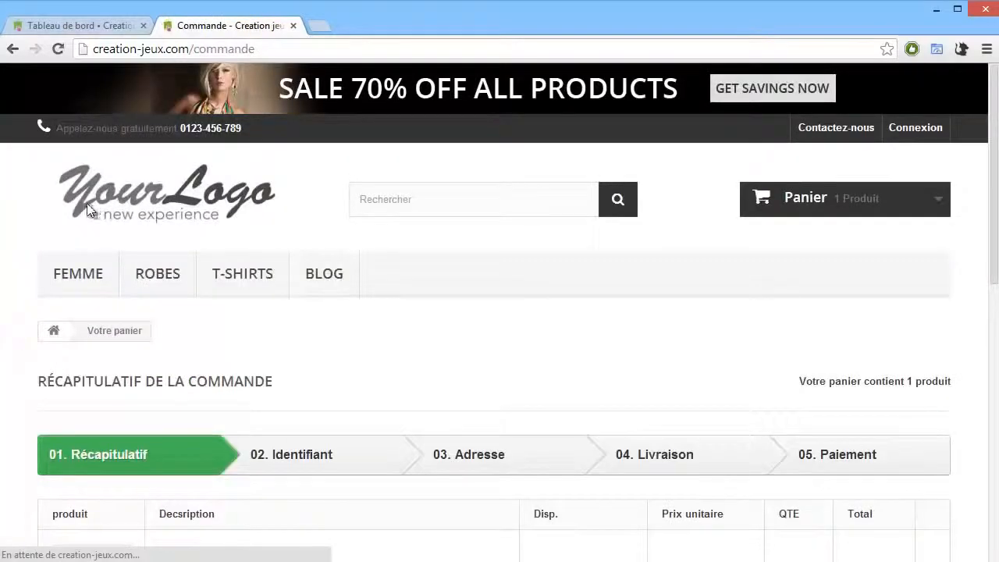
# Step: Review the order summary page's cart contents, then return to the storefront home page
pyautogui.scroll(-5, 86, 207)
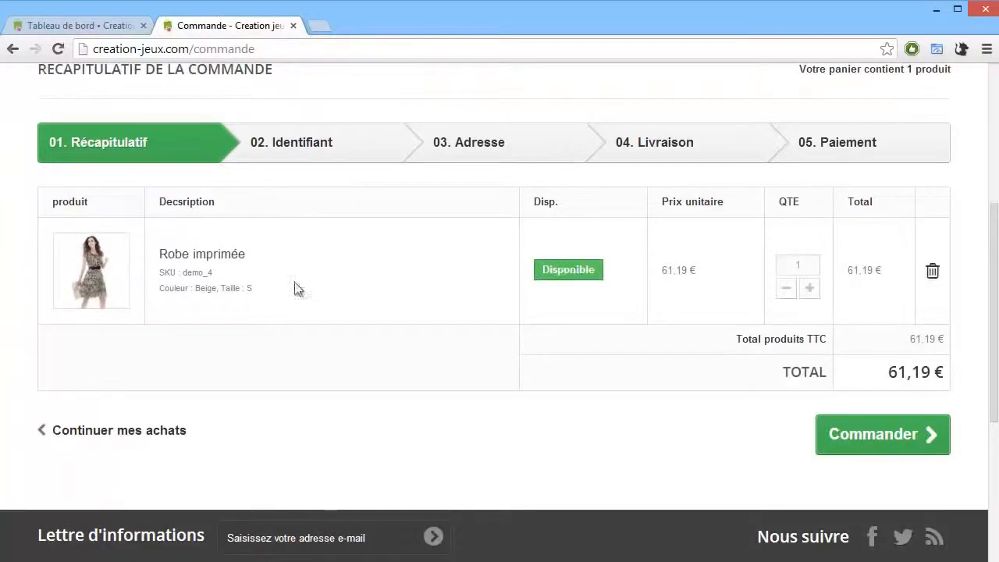
pyautogui.scroll(4, 55, 205)
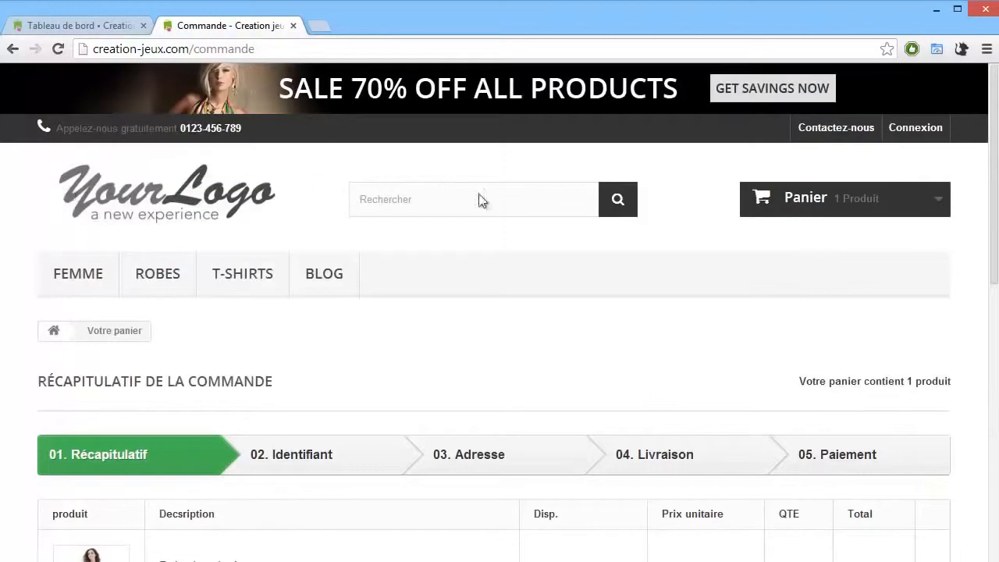
pyautogui.press('F5')
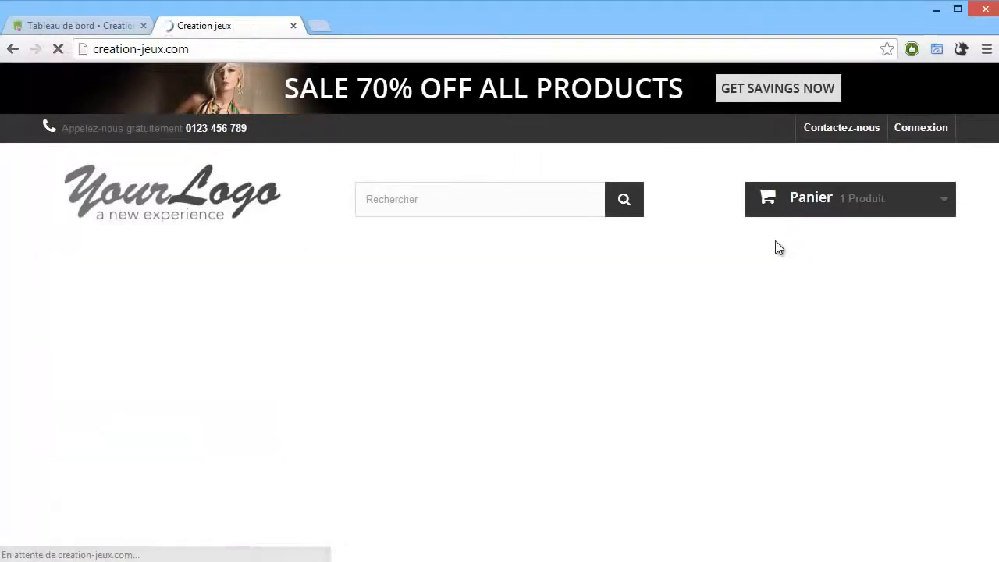
# Step: Scroll through the home page's slider, banners and new products list
pyautogui.scroll(-10, 756, 270)
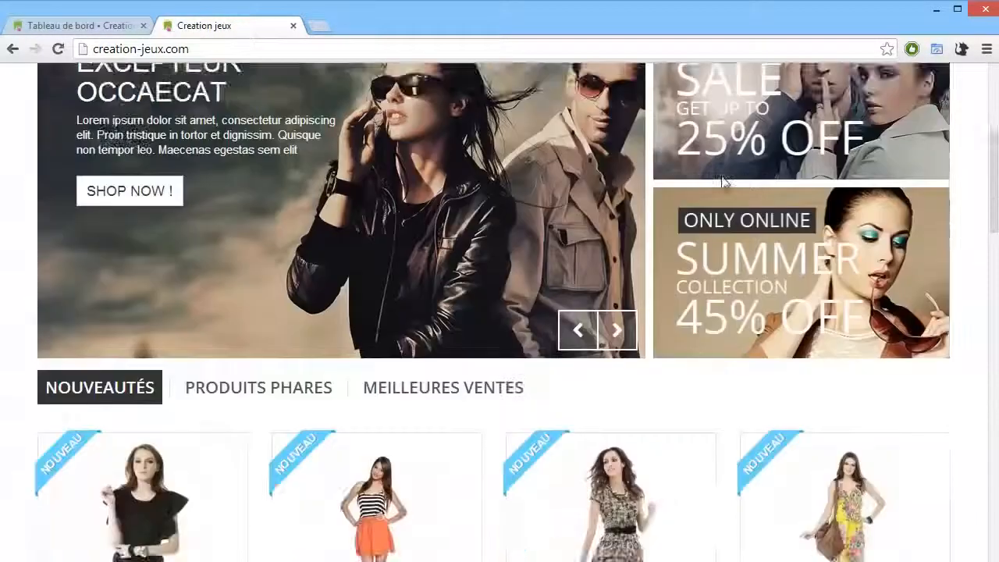
pyautogui.scroll(-3, 687, 257)
pyautogui.scroll(13, 690, 252)
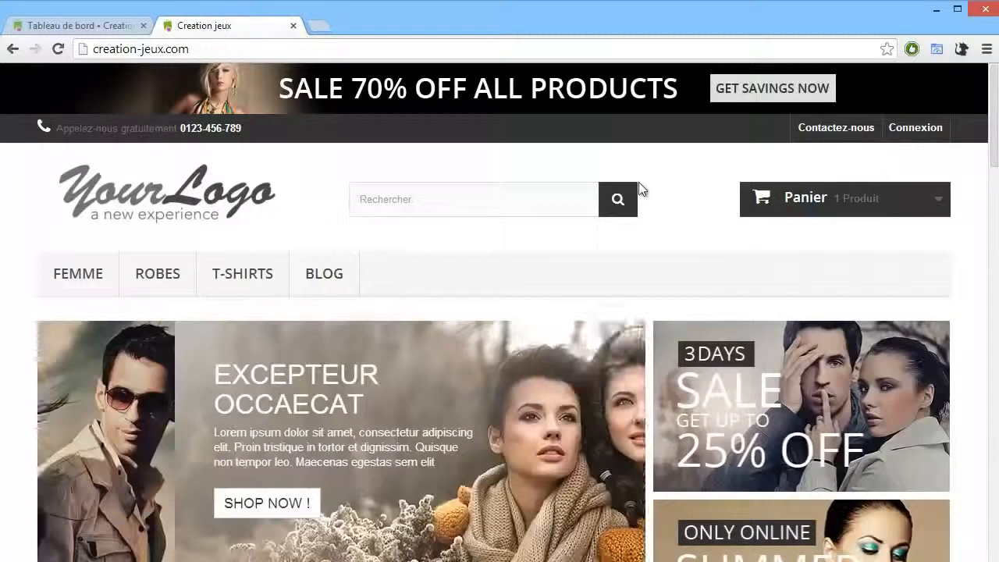
pyautogui.scroll(-4, 642, 192)
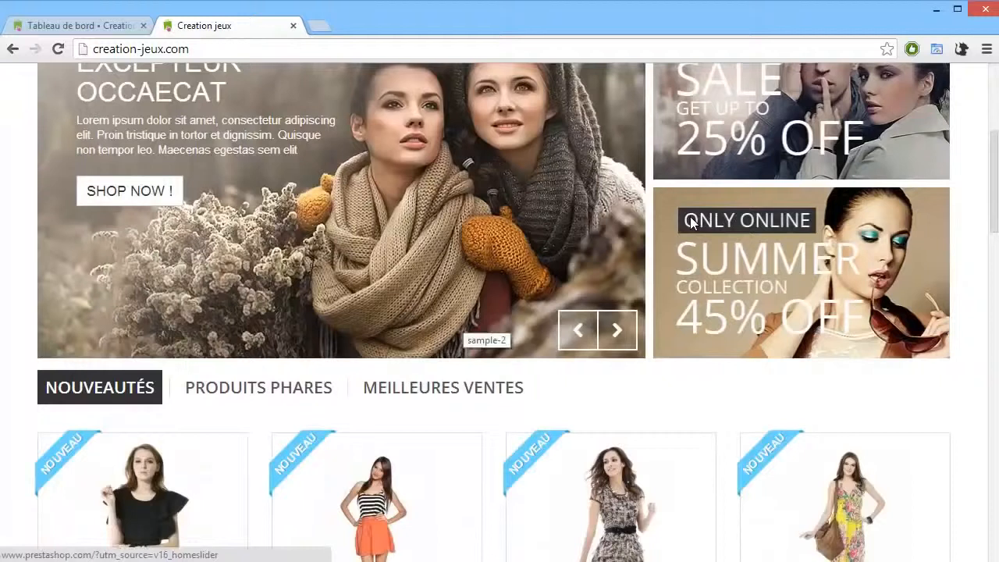
pyautogui.scroll(-10, 673, 225)
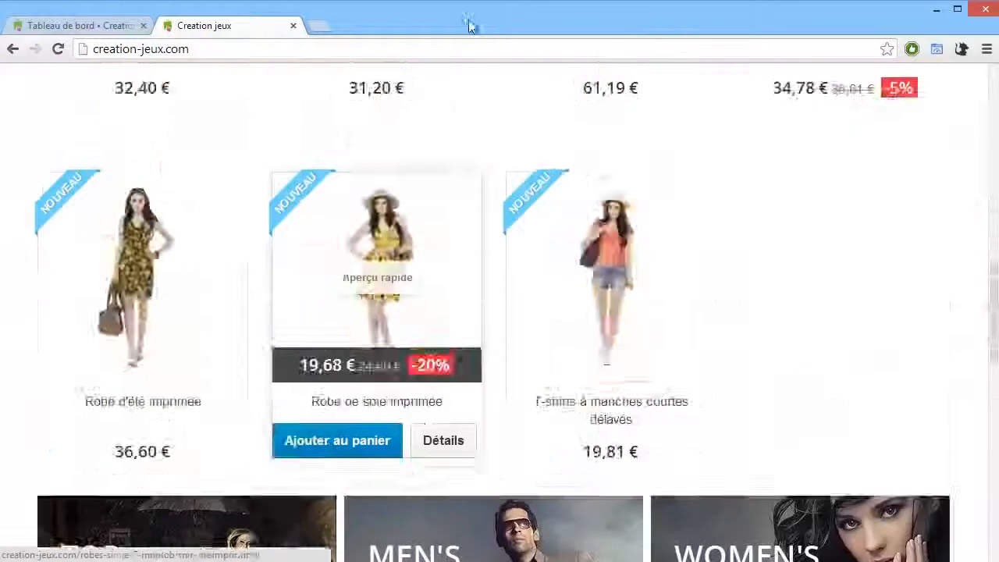
pyautogui.scroll(15, 484, 219)
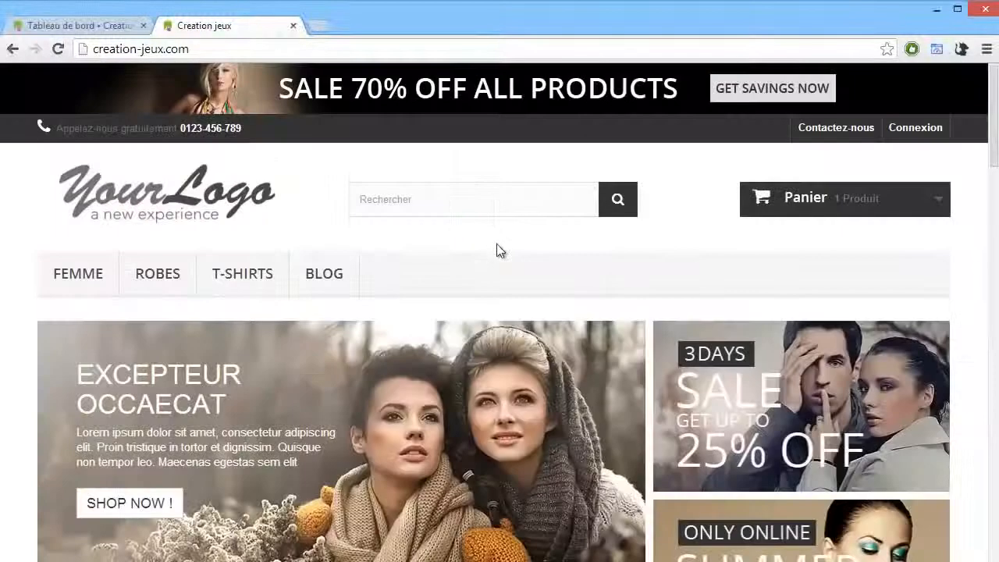